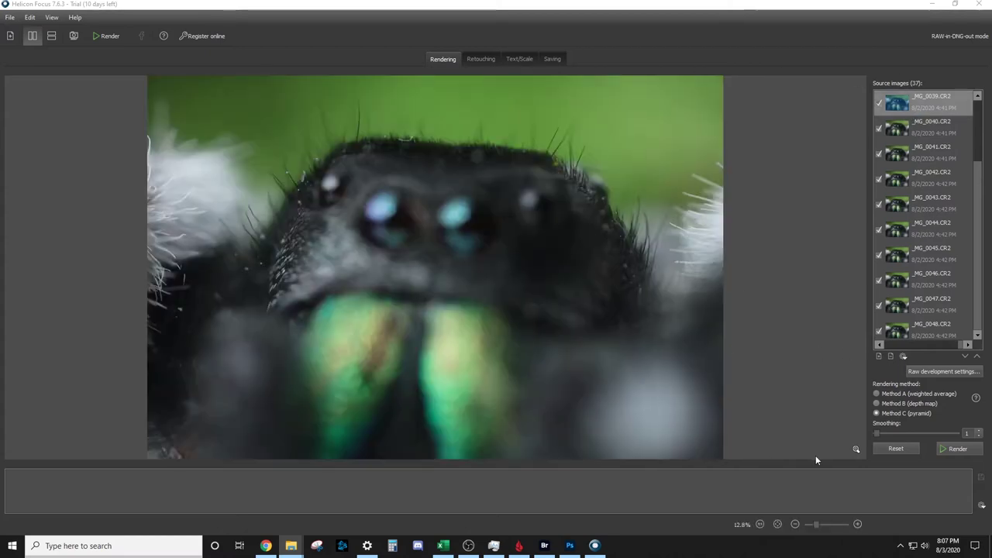
# Step: Render the focus stack with Method C (pyramid) at smoothing 1 and load source image _MG_0068.CR2 for comparison with the result
pyautogui.click(955, 449)
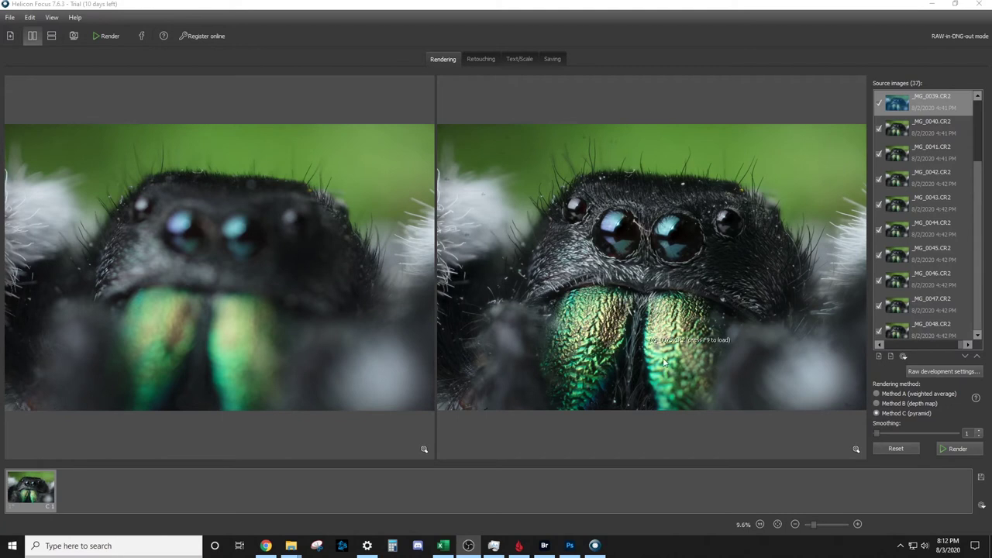
pyautogui.press('F9')
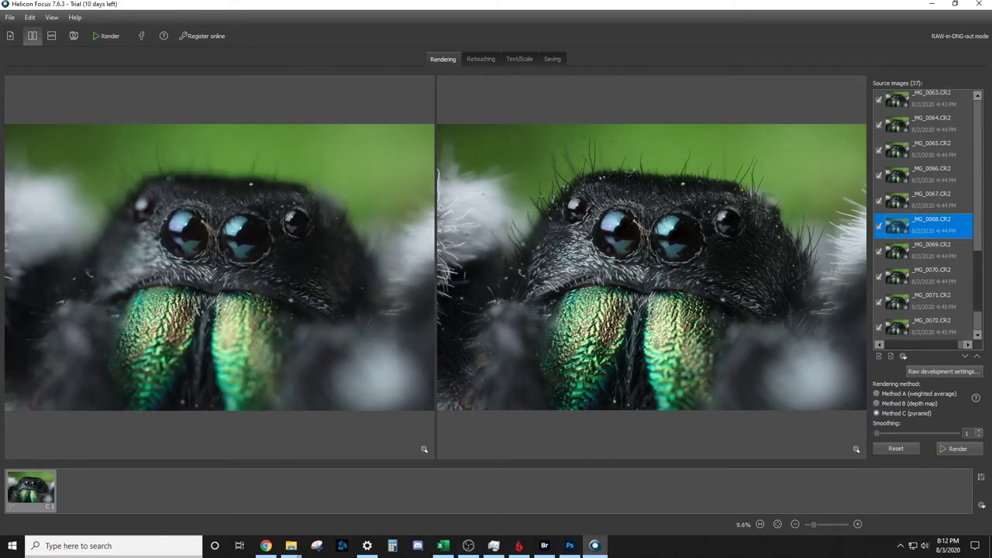
# Step: Save the rendered stack as a DNG file named Jumping Spider Face in the _raw9 folder
pyautogui.click(552, 59)
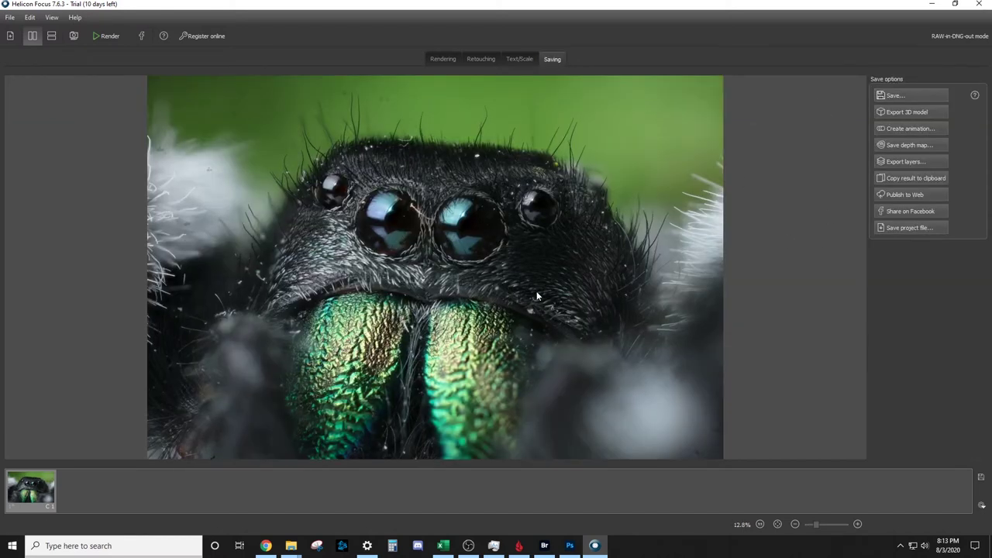
pyautogui.hotkey('ctrl', 's')
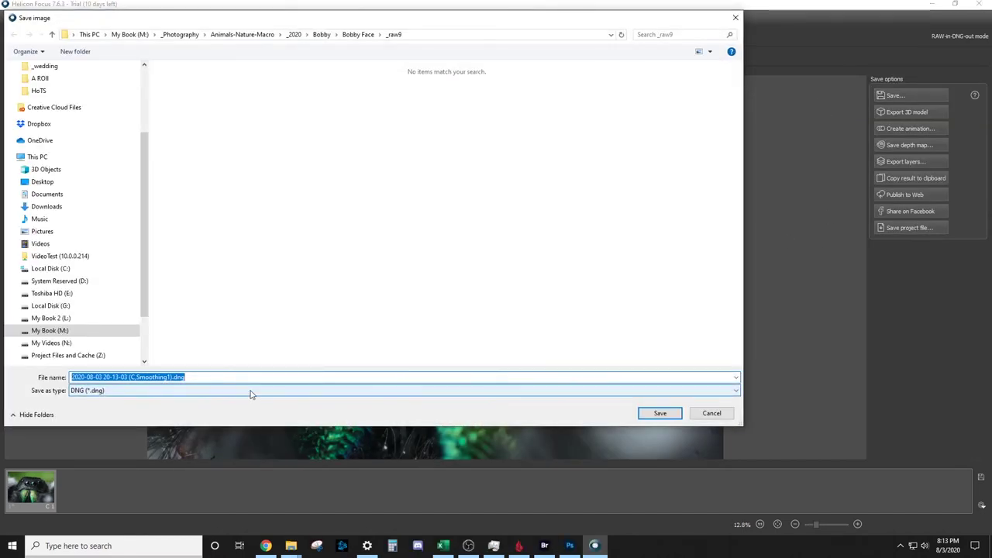
pyautogui.write('Jumping Spider Face')
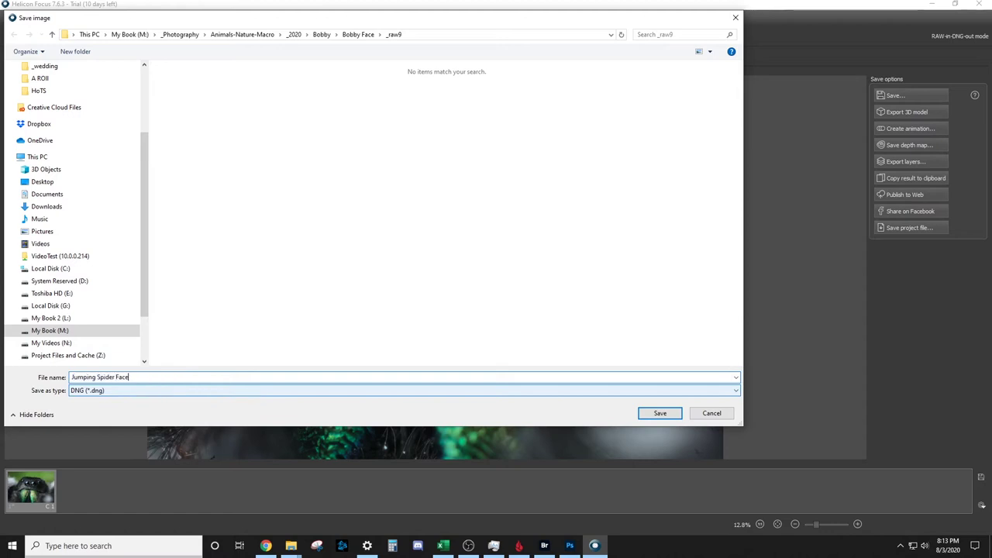
pyautogui.press('Return')
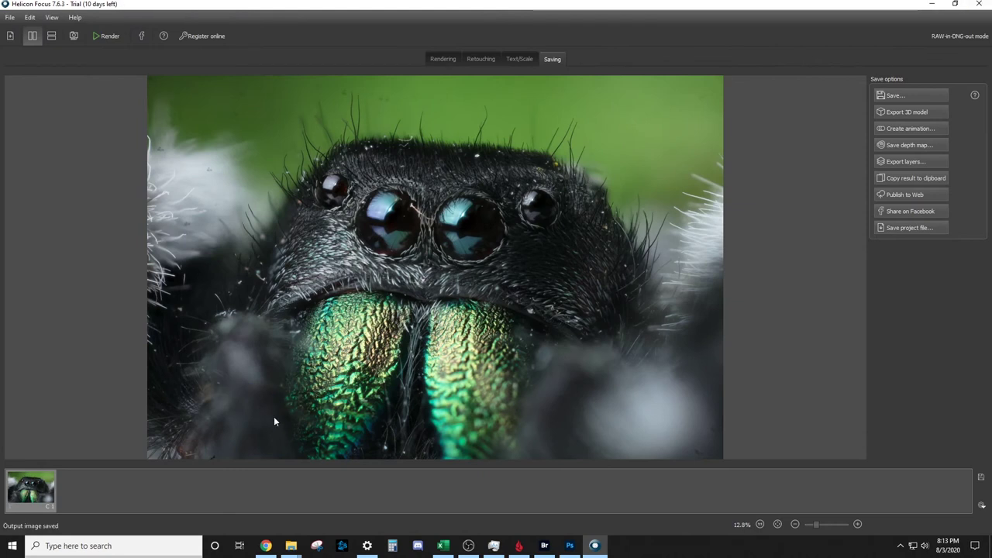
# Step: Close Helicon Focus, switch to Adobe Bridge and open Jumping Spider Face.dng in Camera Raw
pyautogui.click(976, 4)
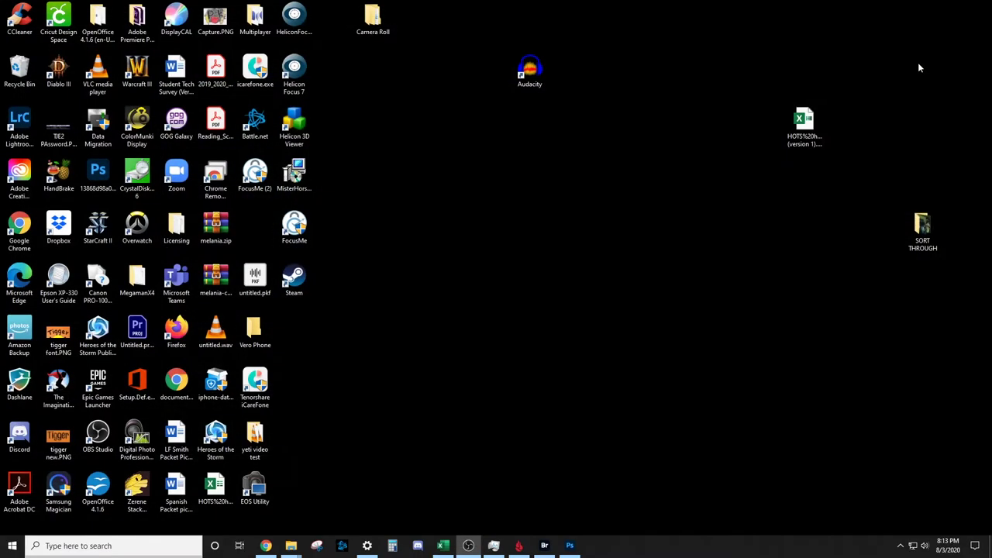
pyautogui.click(545, 544)
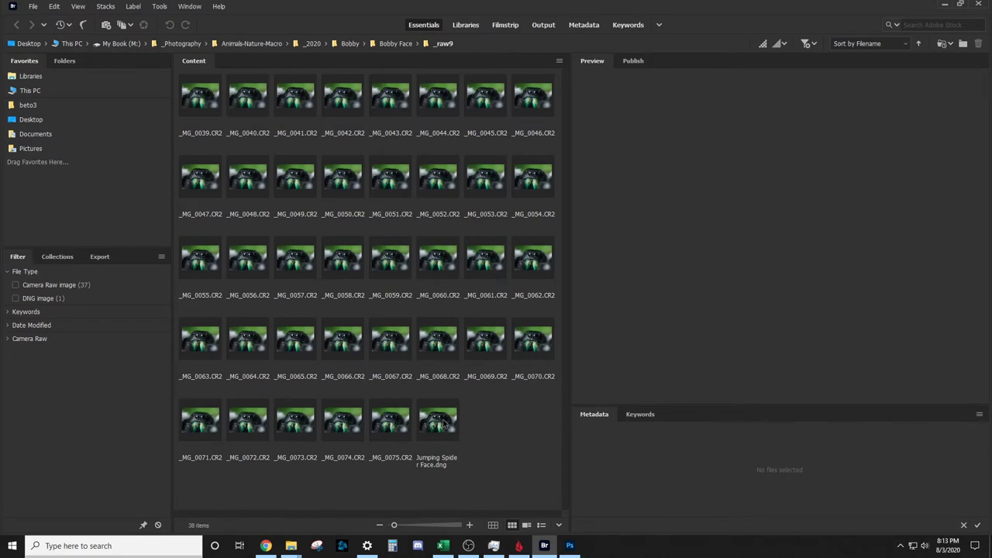
pyautogui.rightClick(440, 424)
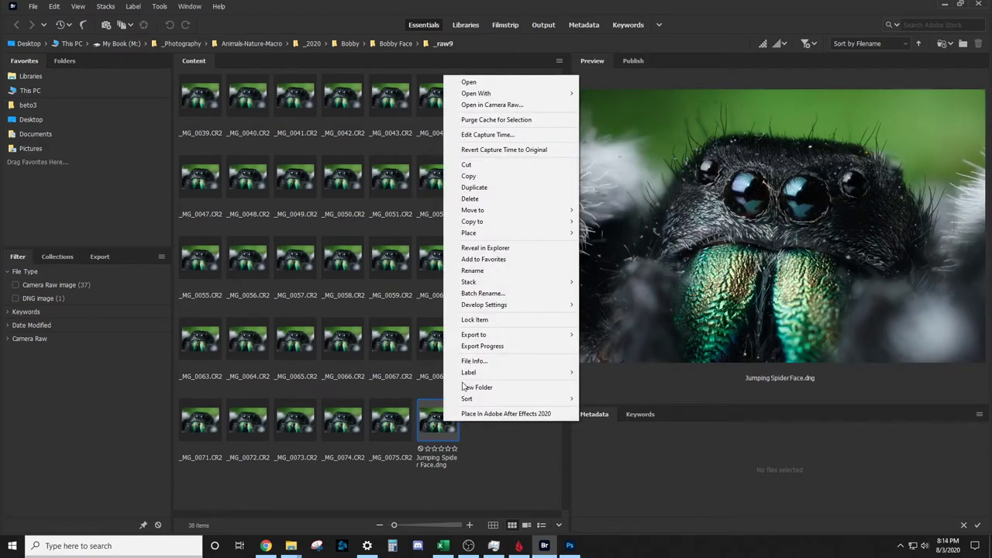
pyautogui.click(502, 109)
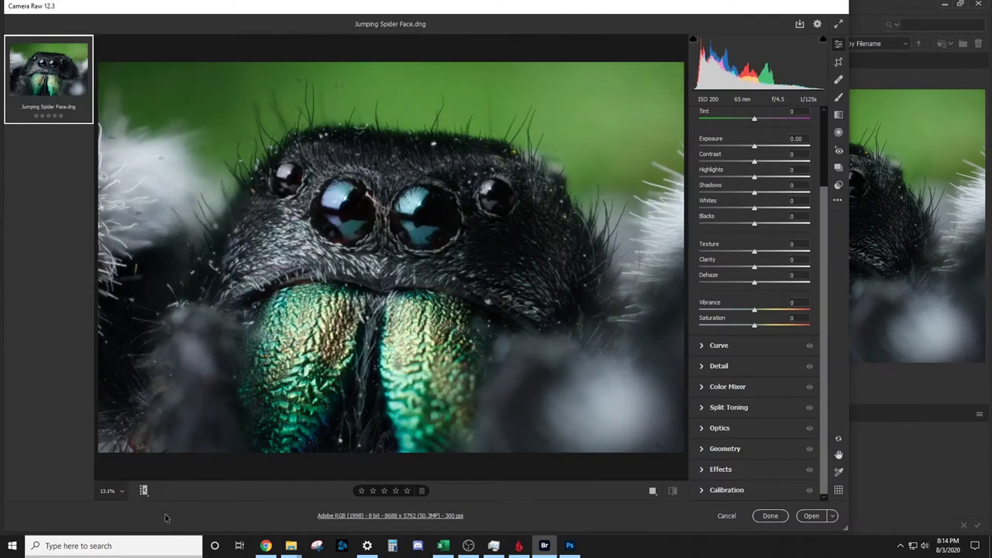
# Step: Set Highlights to +36 and Texture to +24, and open the adjusted image in Photoshop
pyautogui.click(120, 496)
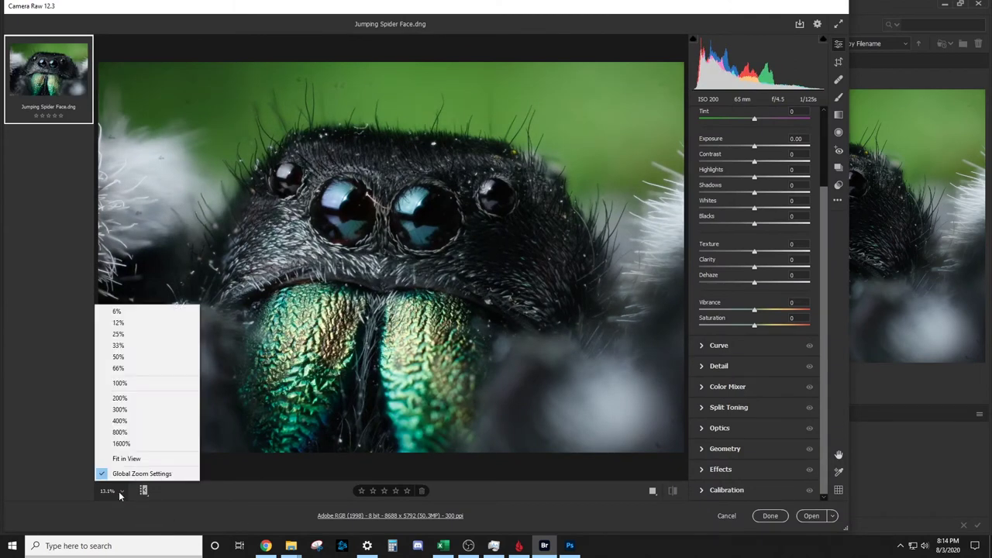
pyautogui.click(118, 323)
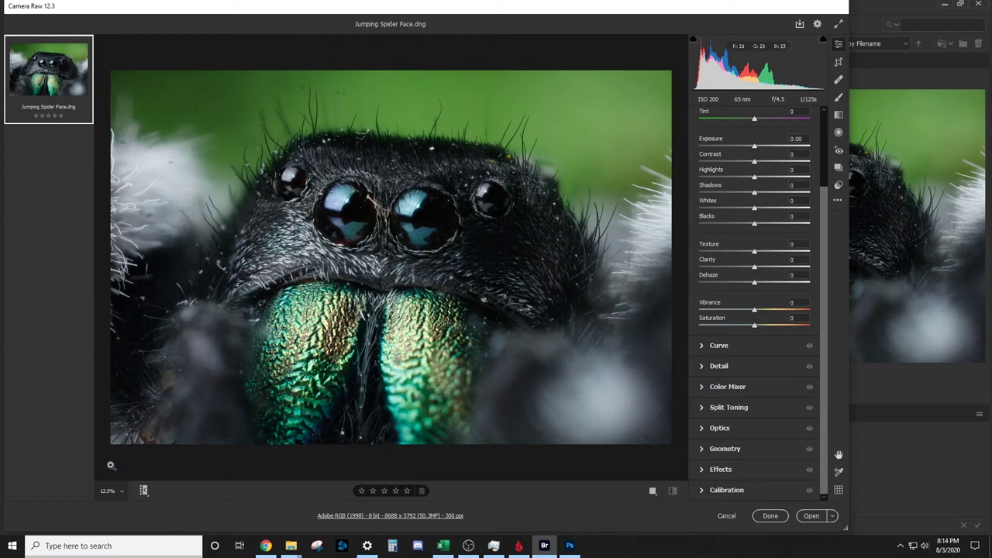
pyautogui.click(110, 491)
pyautogui.click(117, 311)
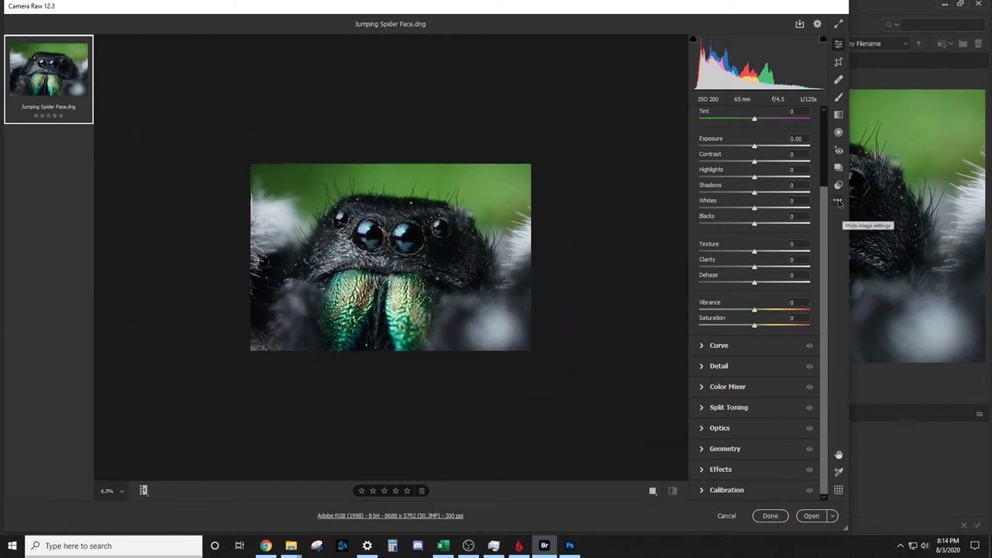
pyautogui.moveTo(826, 214); pyautogui.dragTo(828, 134)
pyautogui.click(771, 272)
pyautogui.moveTo(773, 275); pyautogui.dragTo(777, 276)
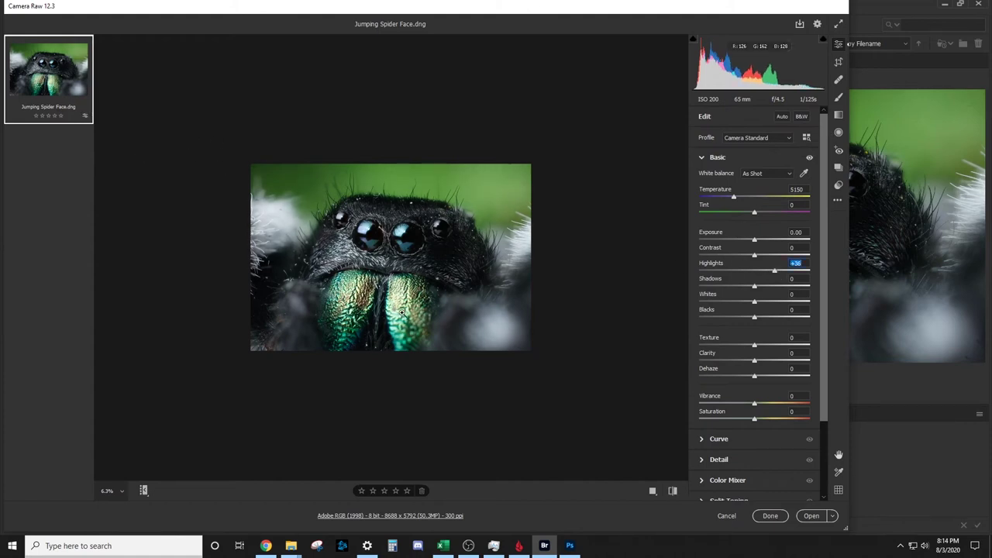
pyautogui.click(769, 348)
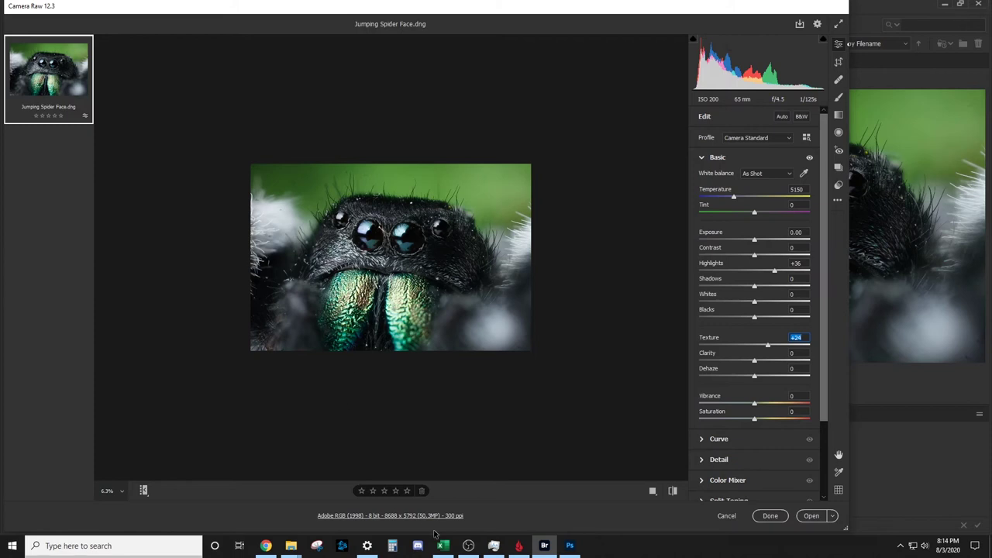
pyautogui.click(815, 517)
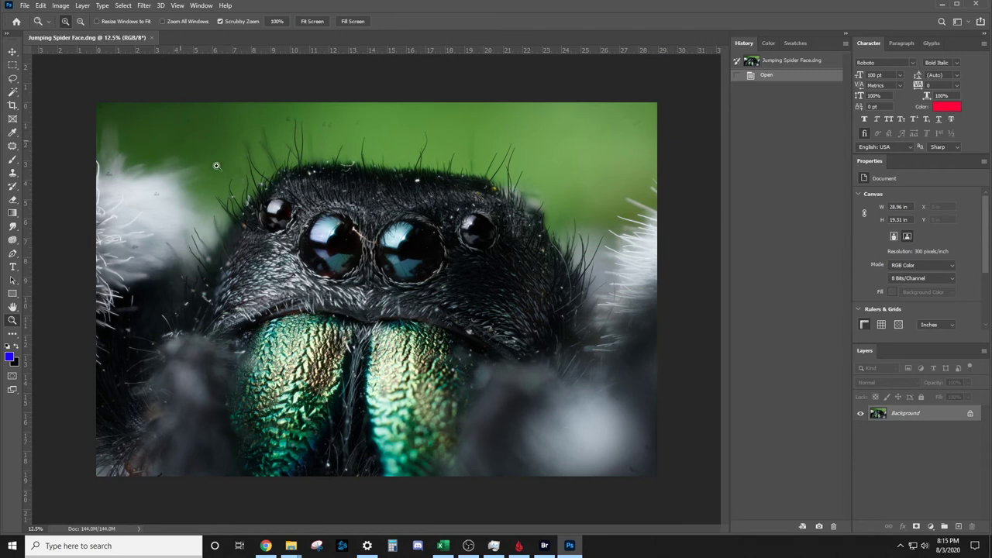
# Step: Lasso the two dark spots in the upper-left green background, replace them with Content-Aware Fill and deselect
pyautogui.moveTo(195, 148); pyautogui.dragTo(356, 238)
pyautogui.moveTo(289, 193); pyautogui.dragTo(304, 320)
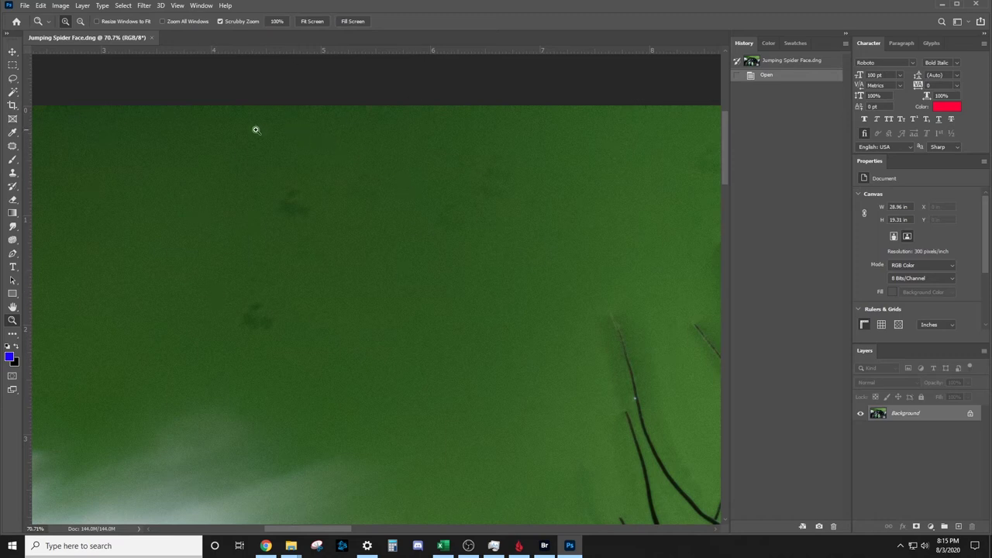
pyautogui.moveTo(274, 280); pyautogui.dragTo(348, 280)
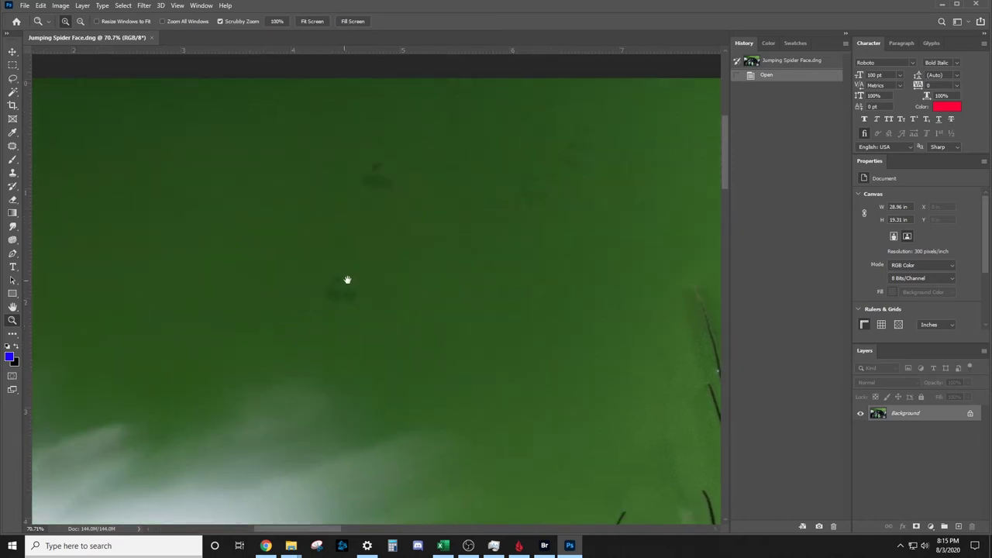
pyautogui.click(12, 79)
pyautogui.moveTo(407, 160)
pyautogui.mouseDown()
pyautogui.moveTo(308, 243)
pyautogui.moveTo(304, 325)
pyautogui.moveTo(409, 285)
pyautogui.mouseUp()
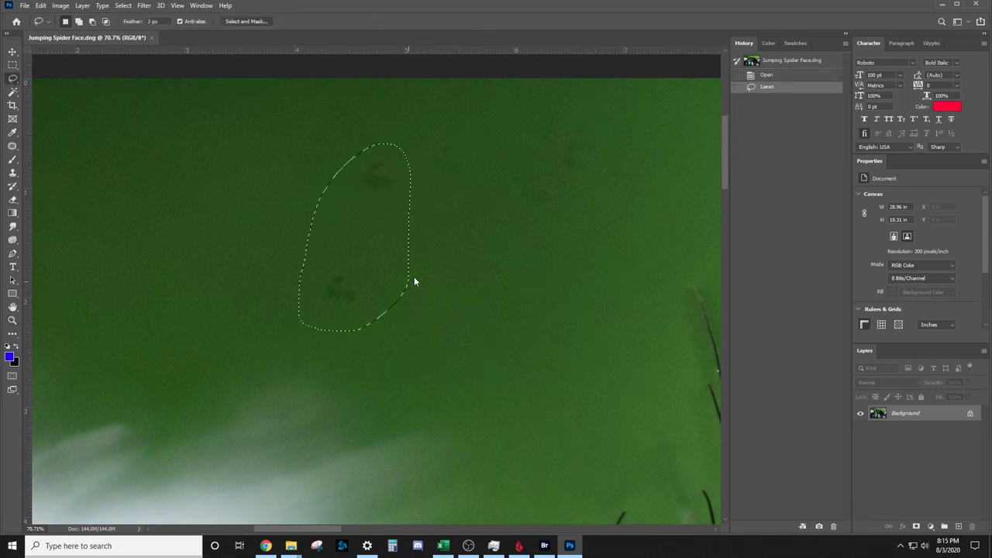
pyautogui.press('Delete')
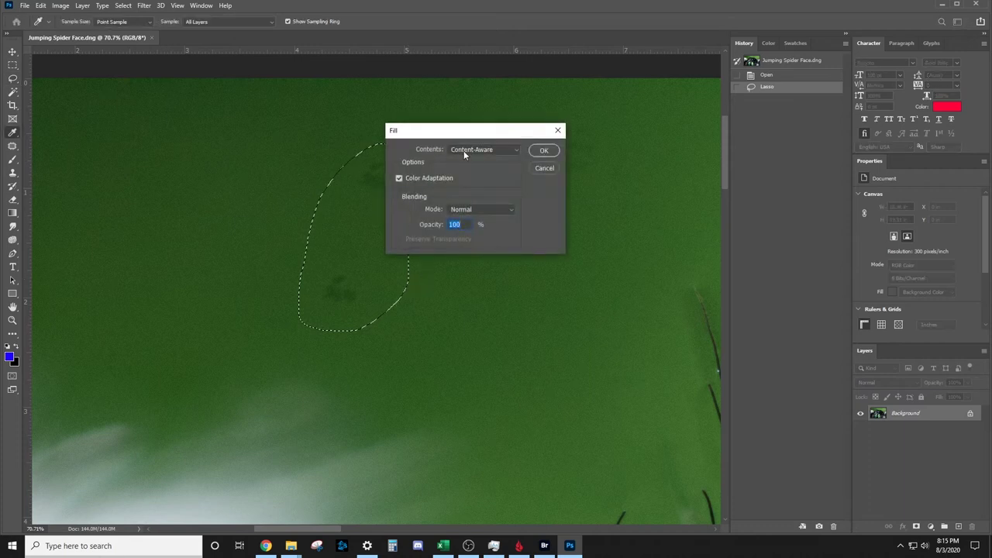
pyautogui.click(543, 151)
pyautogui.hotkey('ctrl', 'd')
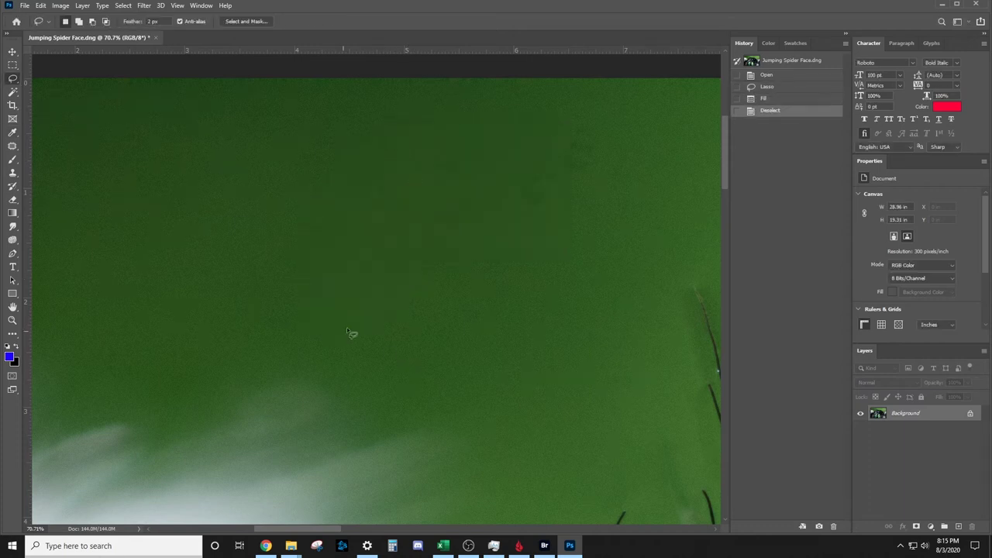
# Step: Remove the remaining dark smudges from the green background above the spider with lasso selections and Content-Aware Fill, and clear the selection
pyautogui.moveTo(499, 230); pyautogui.dragTo(397, 250)
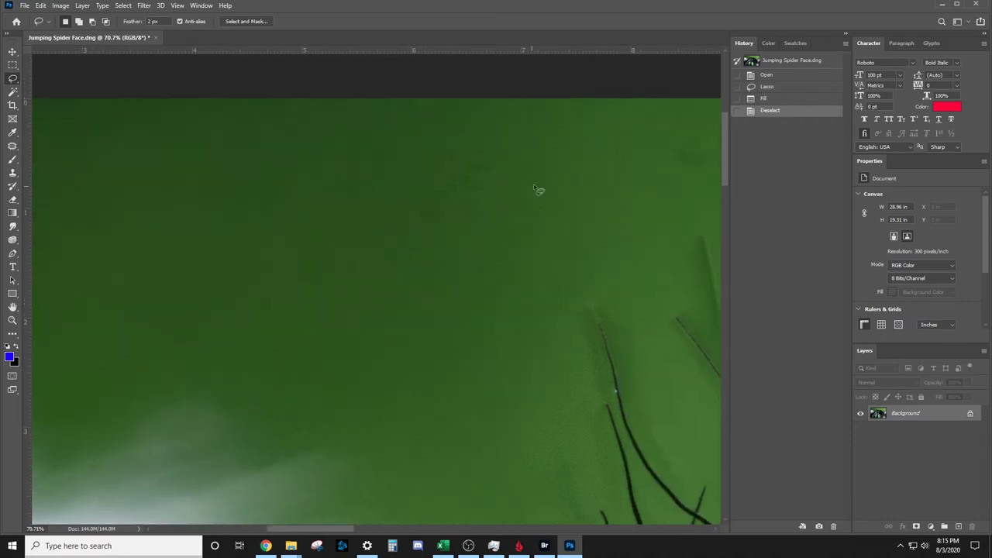
pyautogui.moveTo(548, 180); pyautogui.dragTo(503, 241)
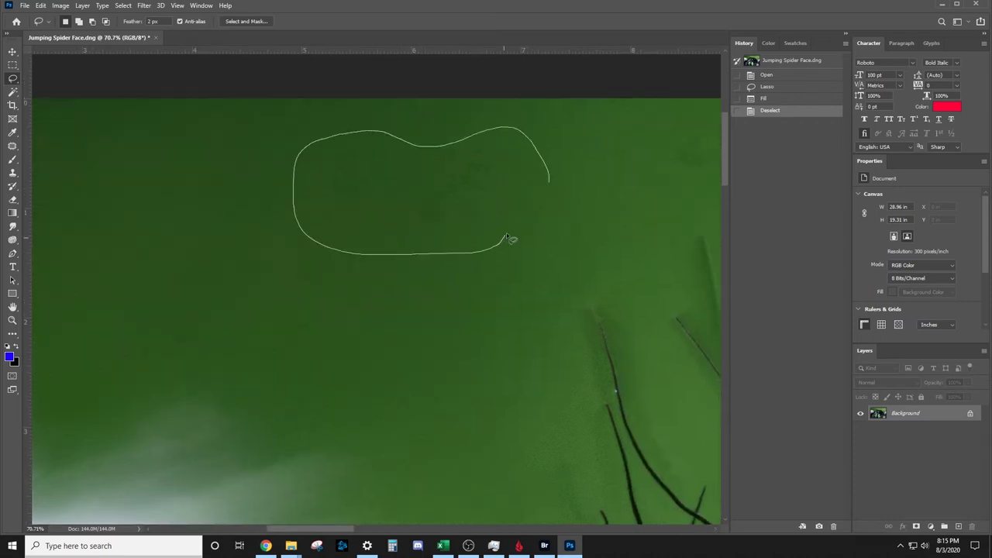
pyautogui.moveTo(546, 198); pyautogui.dragTo(547, 194)
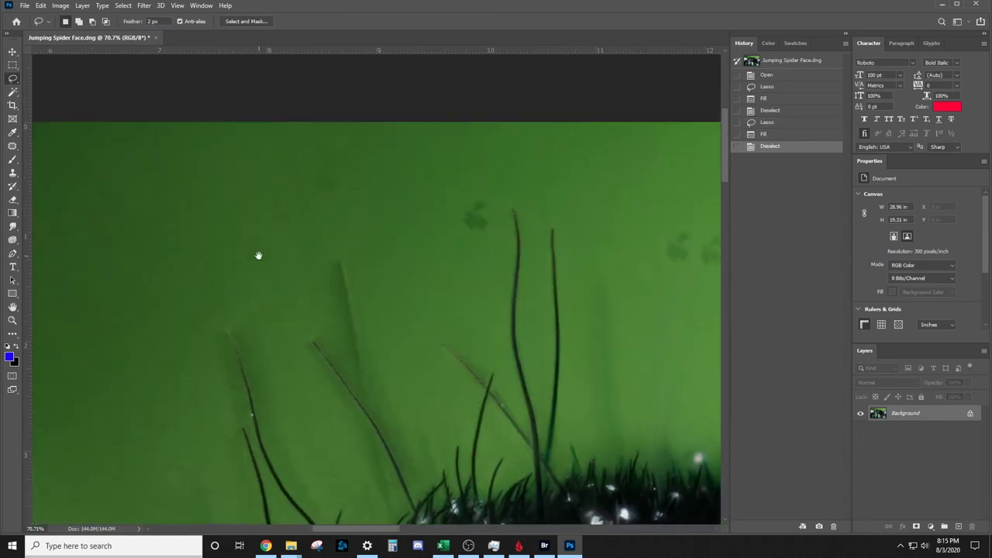
pyautogui.moveTo(297, 159); pyautogui.dragTo(298, 164)
pyautogui.hotkey('shift', 'F5')
pyautogui.click(543, 150)
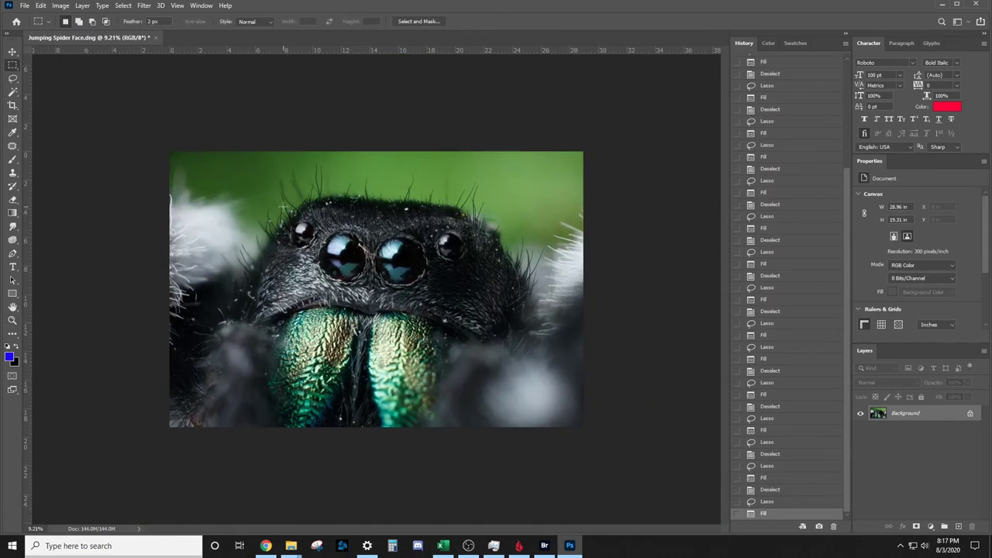
pyautogui.hotkey('ctrl', 'd')
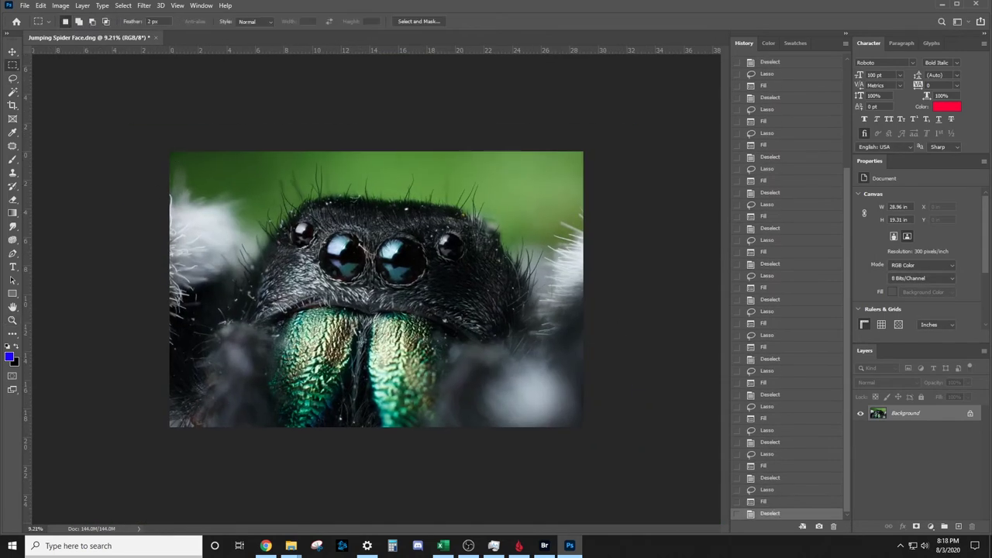
# Step: Cover the lower part of the orange fibre between the two large eyes with nearby hair texture using the Clone Stamp
pyautogui.press('z')
pyautogui.moveTo(369, 255); pyautogui.dragTo(432, 300)
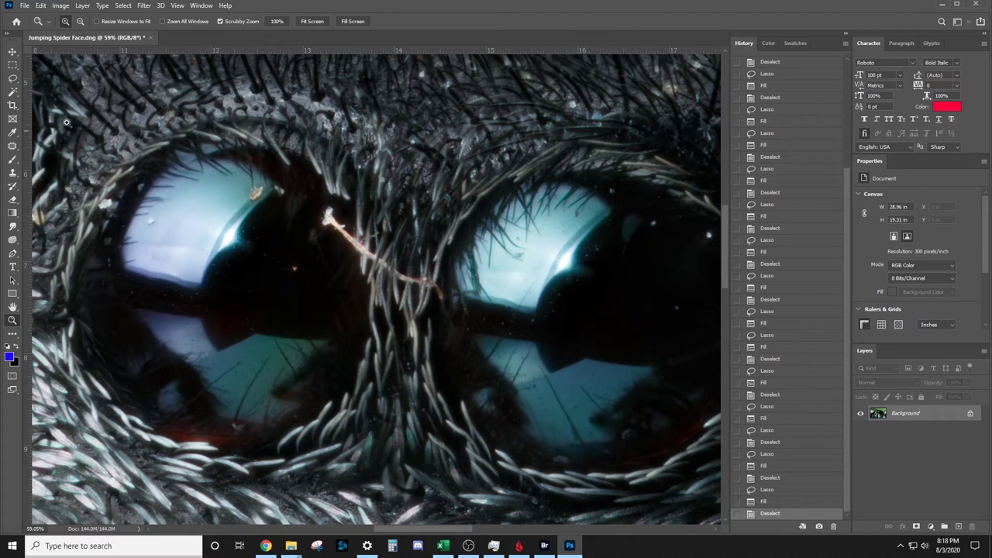
pyautogui.click(14, 176)
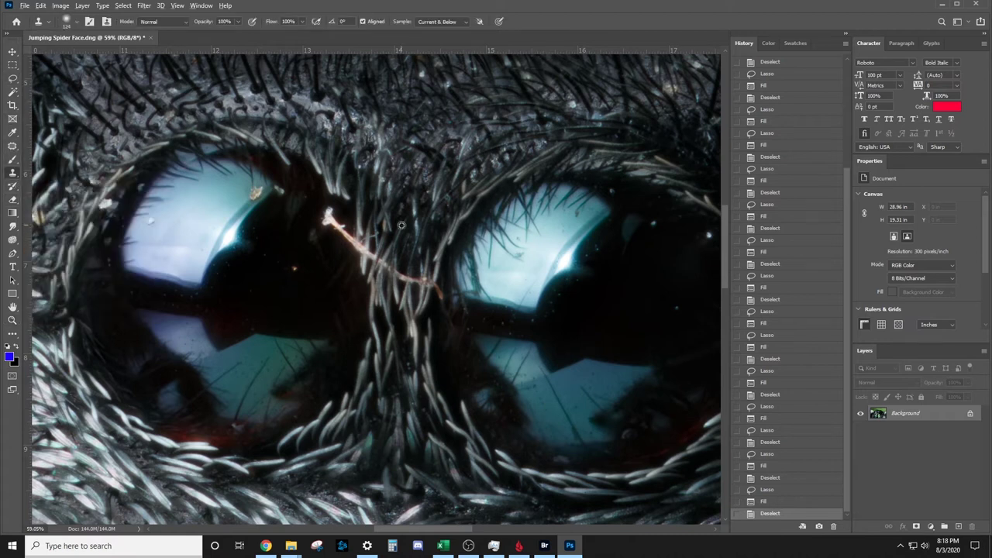
pyautogui.keyDown('alt'); pyautogui.click(441, 245); pyautogui.keyUp('alt')
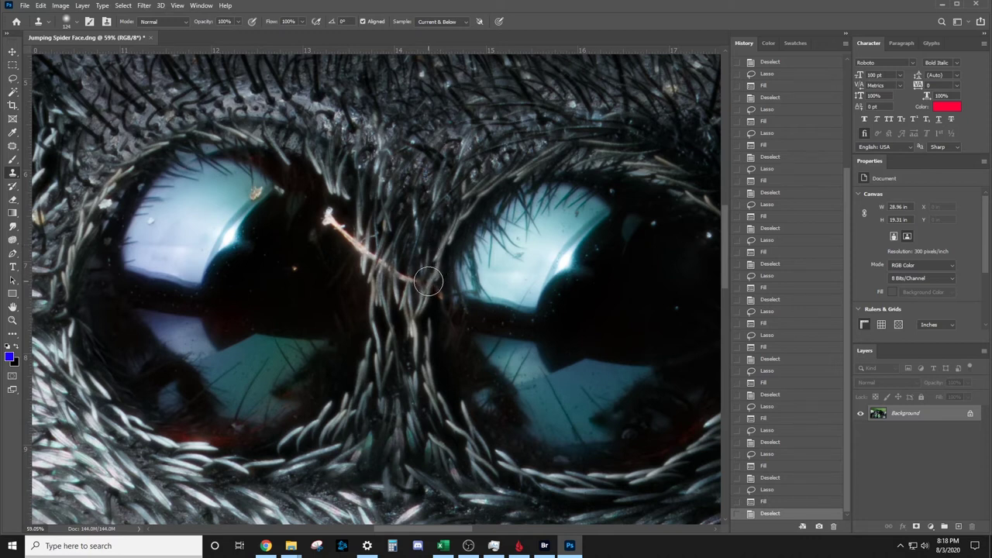
pyautogui.moveTo(432, 283)
pyautogui.mouseDown()
pyautogui.moveTo(432, 293)
pyautogui.moveTo(412, 288)
pyautogui.moveTo(384, 262)
pyautogui.moveTo(447, 295)
pyautogui.mouseUp()
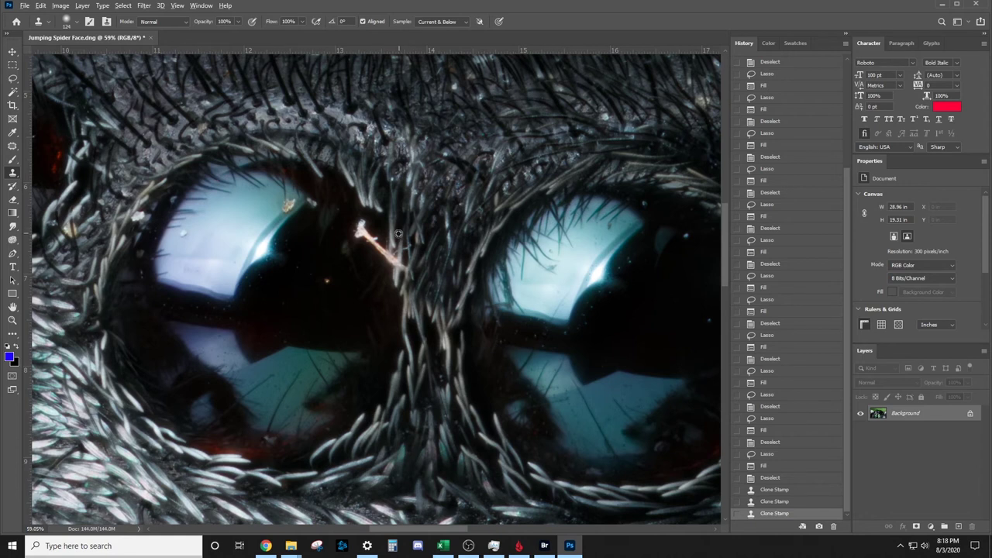
pyautogui.keyDown('alt'); pyautogui.click(378, 209); pyautogui.keyUp('alt')
pyautogui.moveTo(395, 258)
pyautogui.mouseDown()
pyautogui.moveTo(400, 273)
pyautogui.moveTo(405, 241)
pyautogui.mouseUp()
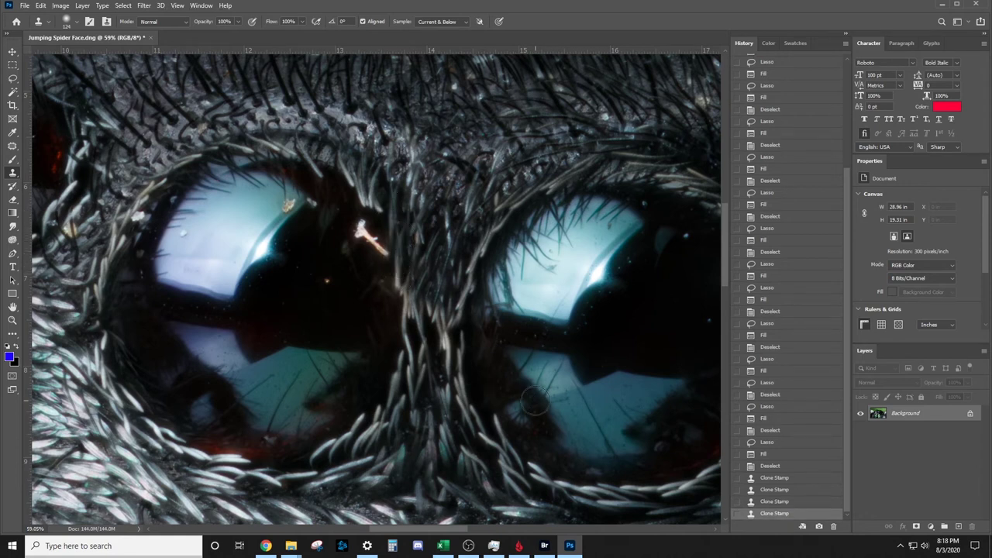
# Step: Clone dark eye area over the remaining piece of fibre at the inner edge of the left large eye
pyautogui.click(346, 268)
pyautogui.click(357, 234)
pyautogui.click(359, 254)
pyautogui.keyDown('alt'); pyautogui.click(357, 241); pyautogui.keyUp('alt')
pyautogui.moveTo(363, 230); pyautogui.dragTo(375, 266)
pyautogui.keyDown('alt'); pyautogui.click(344, 257); pyautogui.keyUp('alt')
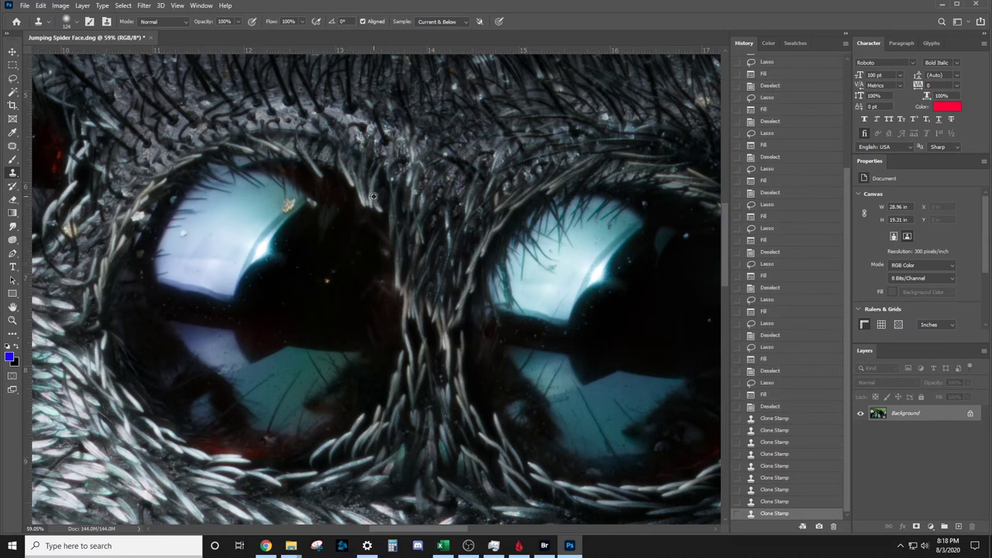
# Step: Rebuild the pale hairs along the inner edge of the left large eye with the Clone Stamp, cloning hairs and dark eye area from below
pyautogui.click(402, 233)
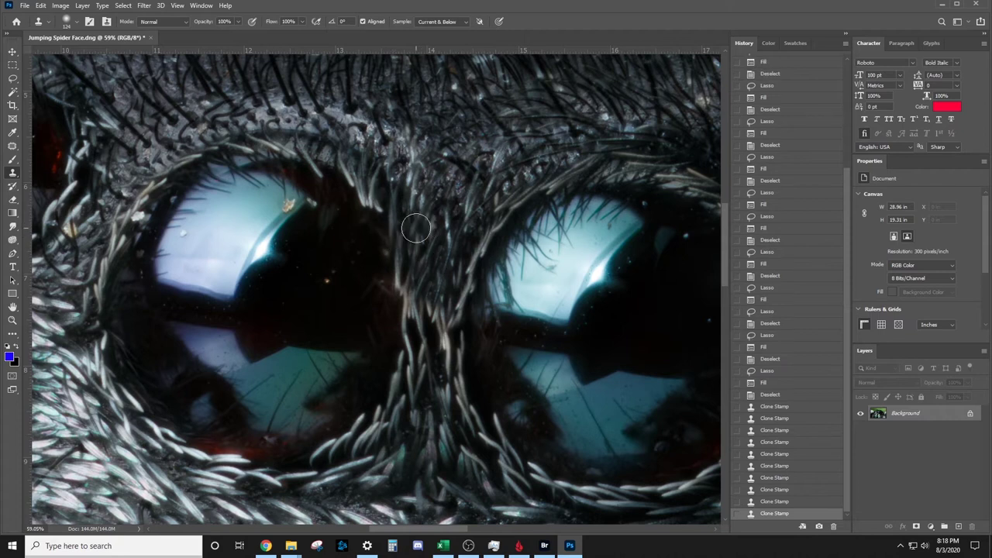
pyautogui.hotkey('ctrl', 'z')
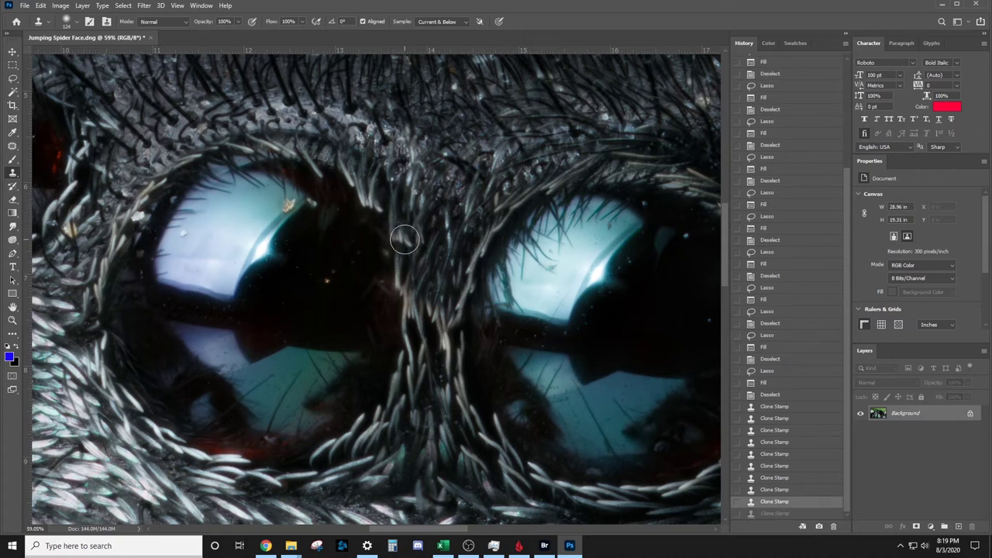
pyautogui.click(410, 262)
pyautogui.click(407, 321)
pyautogui.keyDown('alt'); pyautogui.click(405, 327); pyautogui.keyUp('alt')
pyautogui.moveTo(405, 276); pyautogui.dragTo(406, 242)
pyautogui.keyDown('alt'); pyautogui.click(379, 320); pyautogui.keyUp('alt')
pyautogui.moveTo(383, 287); pyautogui.dragTo(381, 292)
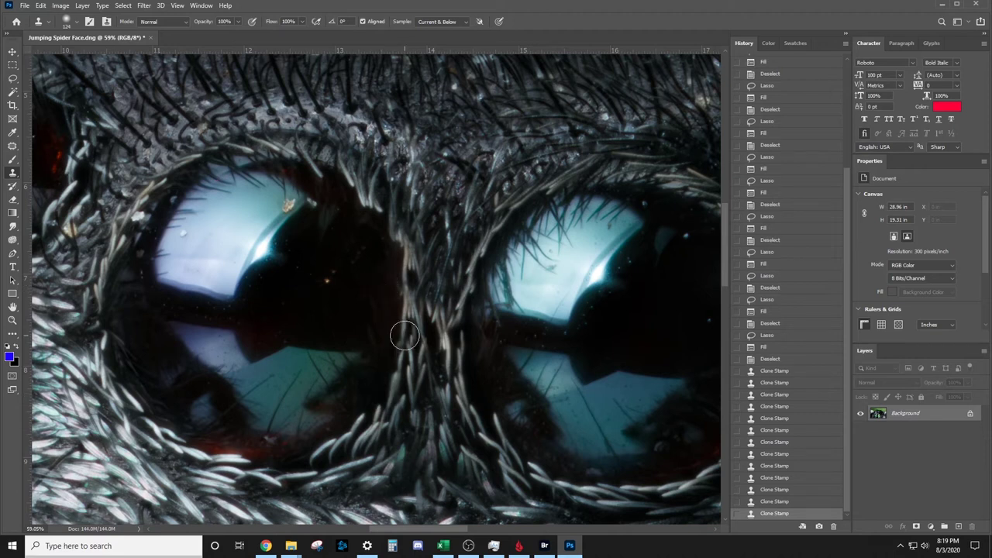
# Step: Cover the remaining flaws in the hair strip between the two large eyes with nearby hairs using the Clone Stamp
pyautogui.keyDown('alt'); pyautogui.click(408, 336); pyautogui.keyUp('alt')
pyautogui.keyDown('alt'); pyautogui.click(406, 335); pyautogui.keyUp('alt')
pyautogui.moveTo(408, 289); pyautogui.dragTo(414, 259)
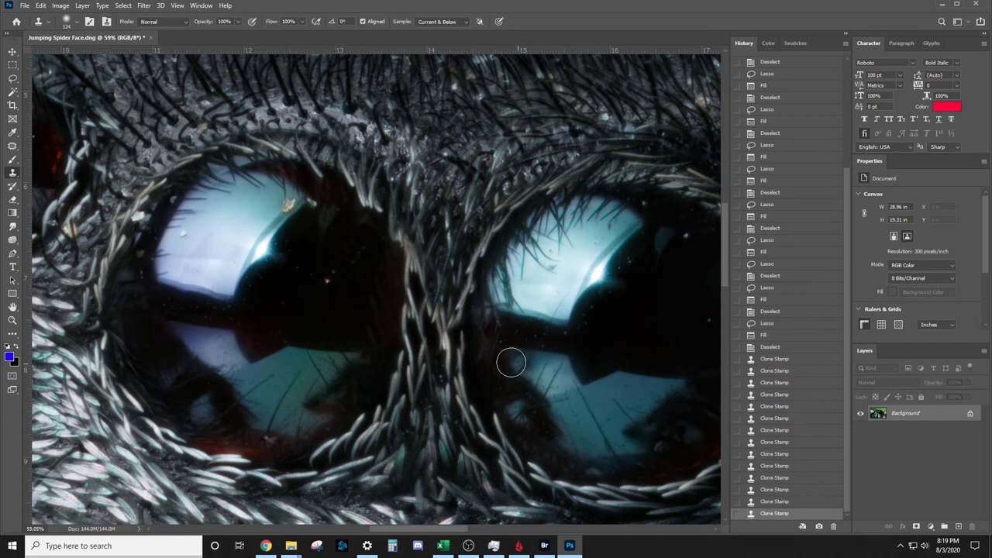
pyautogui.keyDown('alt'); pyautogui.click(402, 368); pyautogui.keyUp('alt')
pyautogui.moveTo(411, 318); pyautogui.dragTo(411, 361)
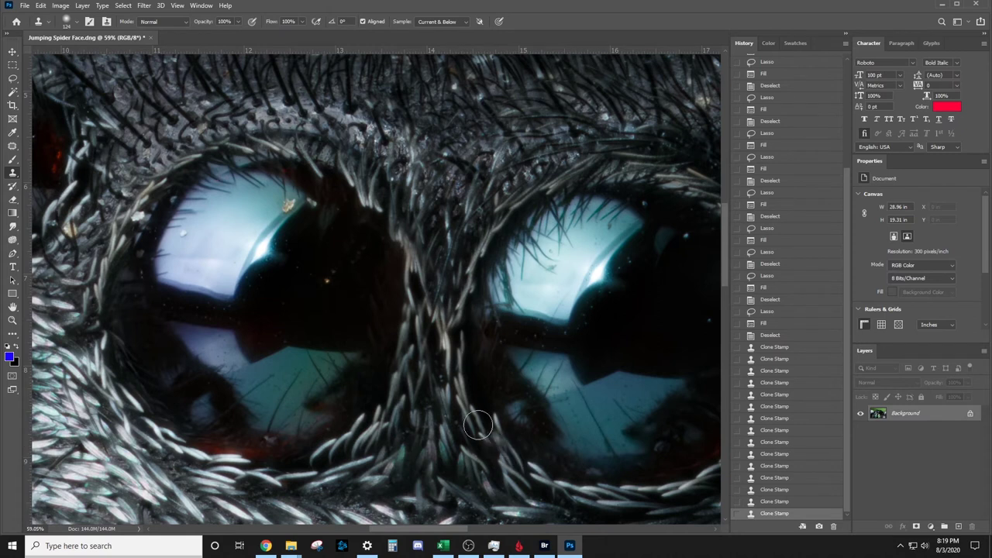
# Step: Remove the orange speck and the small white spot from the left large eye's upper reflection with lasso selections and Content-Aware Fill
pyautogui.moveTo(288, 238); pyautogui.dragTo(426, 257)
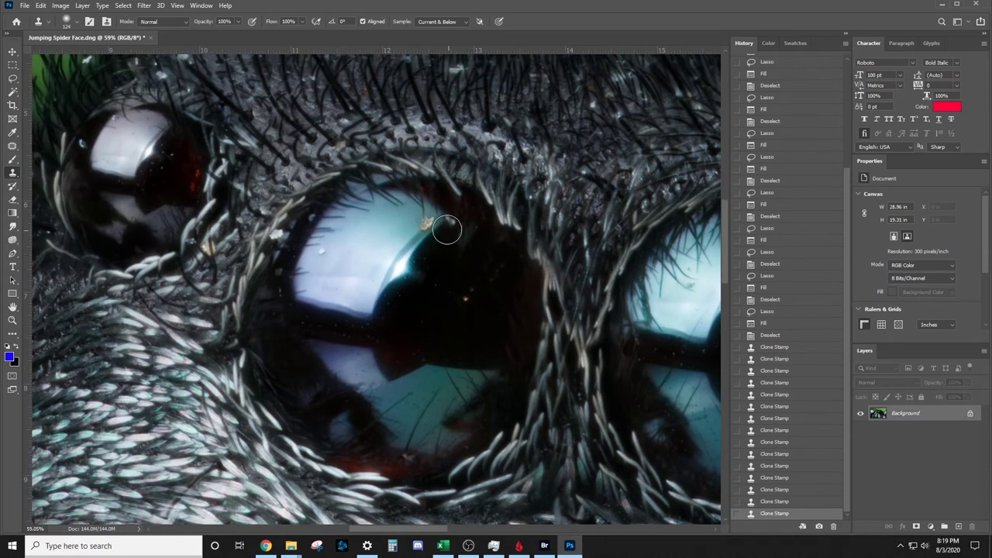
pyautogui.click(13, 79)
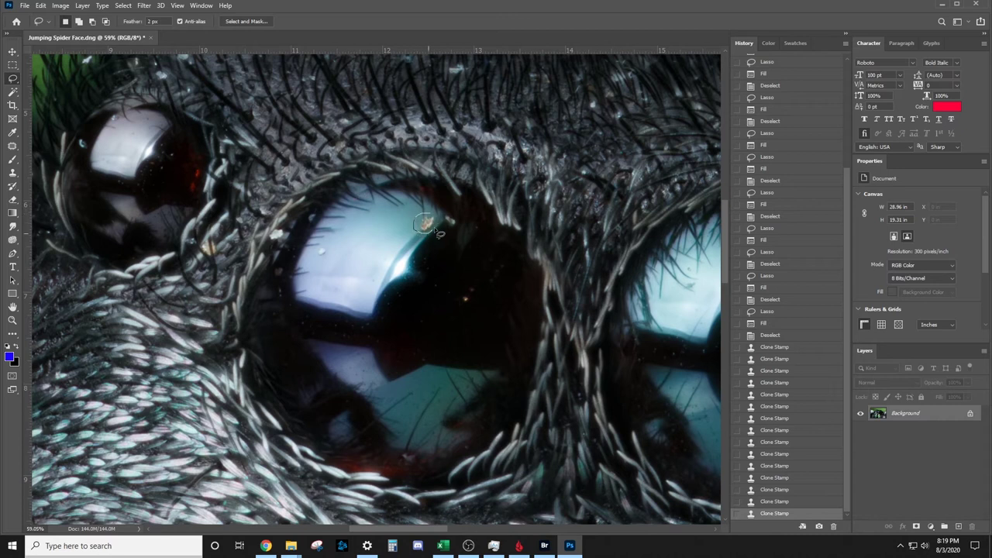
pyautogui.moveTo(438, 223); pyautogui.dragTo(436, 218)
pyautogui.hotkey('shift', 'F5')
pyautogui.press('Return')
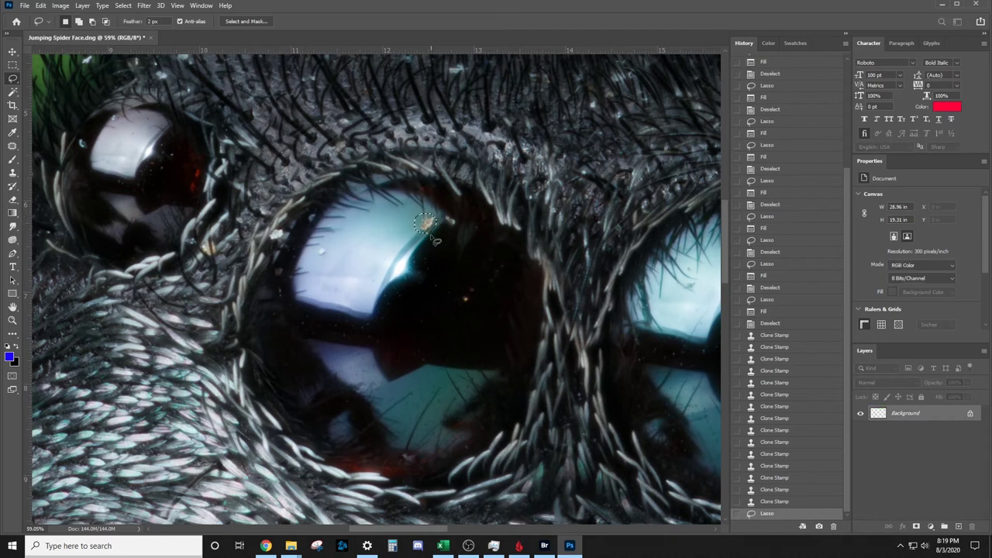
pyautogui.hotkey('ctrl', 'd')
pyautogui.moveTo(322, 254); pyautogui.dragTo(320, 252)
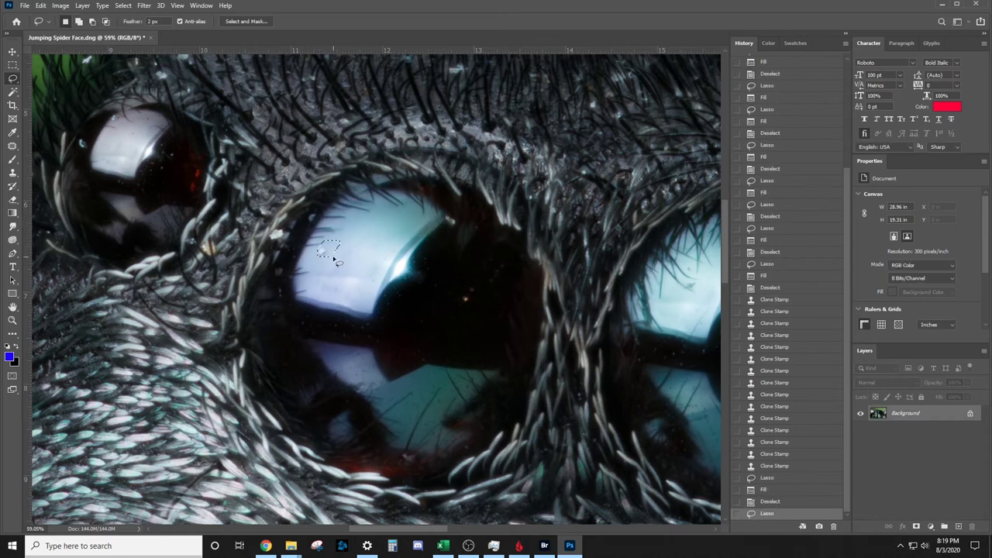
pyautogui.hotkey('shift', 'F5')
pyautogui.press('Return')
# Step: Remove the orange speck in the left large eye's dark centre and the pale speck beside its reflection with lasso selections and Content-Aware Fill
pyautogui.moveTo(476, 309)
pyautogui.mouseDown()
pyautogui.moveTo(466, 289)
pyautogui.moveTo(473, 305)
pyautogui.mouseUp()
pyautogui.hotkey('shift', 'F5')
pyautogui.press('Return')
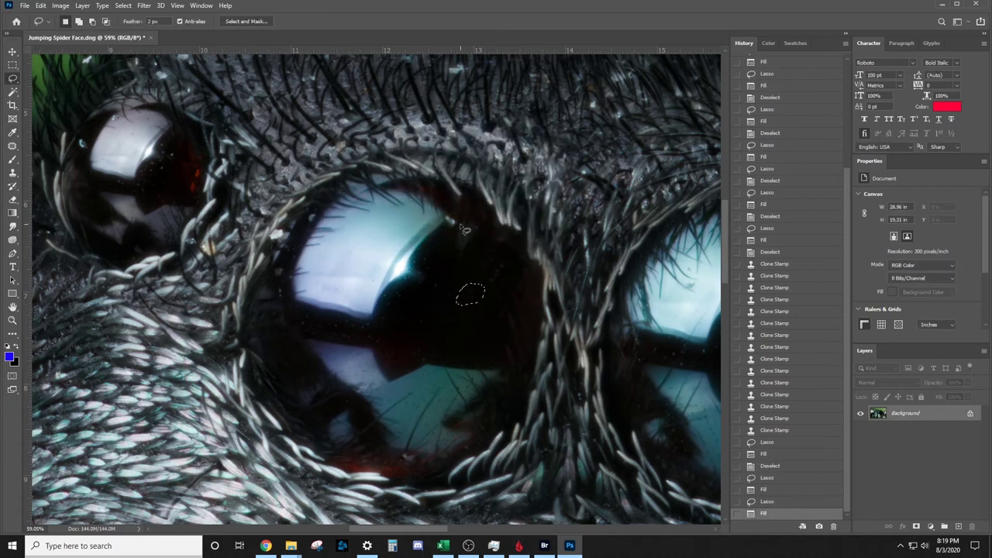
pyautogui.moveTo(454, 234); pyautogui.dragTo(453, 229)
pyautogui.hotkey('shift', 'F5')
pyautogui.press('Return')
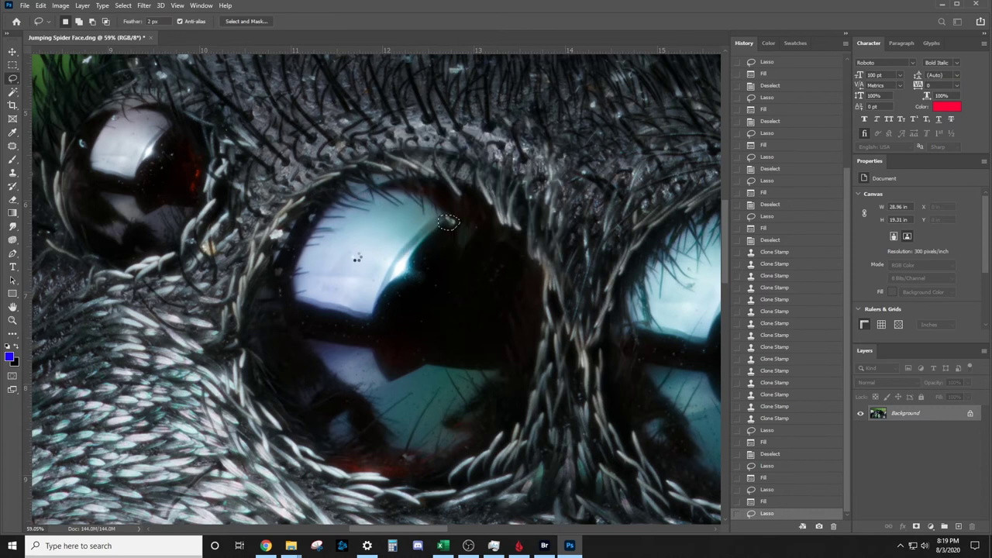
pyautogui.hotkey('ctrl', 'd')
# Step: Remove three white specks from the dark area of the right large eye with lasso selections and Content-Aware Fill, and clear the selection
pyautogui.moveTo(469, 315); pyautogui.dragTo(317, 290)
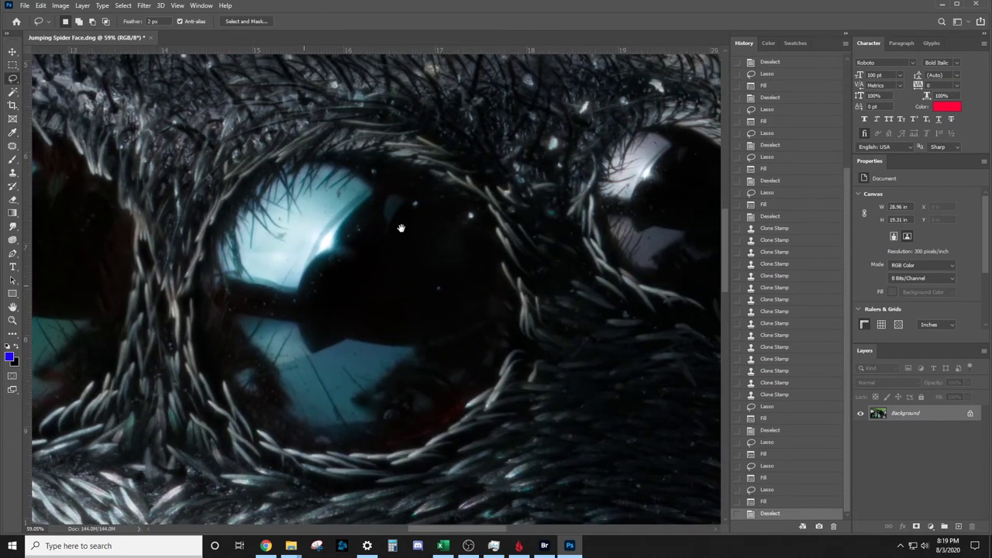
pyautogui.moveTo(413, 205); pyautogui.dragTo(414, 207)
pyautogui.hotkey('shift', 'F5')
pyautogui.press('Return')
pyautogui.moveTo(455, 294); pyautogui.dragTo(449, 296)
pyautogui.hotkey('shift', 'F5')
pyautogui.press('Return')
pyautogui.moveTo(465, 209); pyautogui.dragTo(473, 219)
pyautogui.press('Delete')
pyautogui.press('Return')
pyautogui.hotkey('ctrl', 'd')
# Step: Cover the large white flake in the dark hair on top of the head with surrounding hair using the Clone Stamp
pyautogui.moveTo(342, 200); pyautogui.dragTo(615, 66)
pyautogui.moveTo(510, 217); pyautogui.dragTo(468, 423)
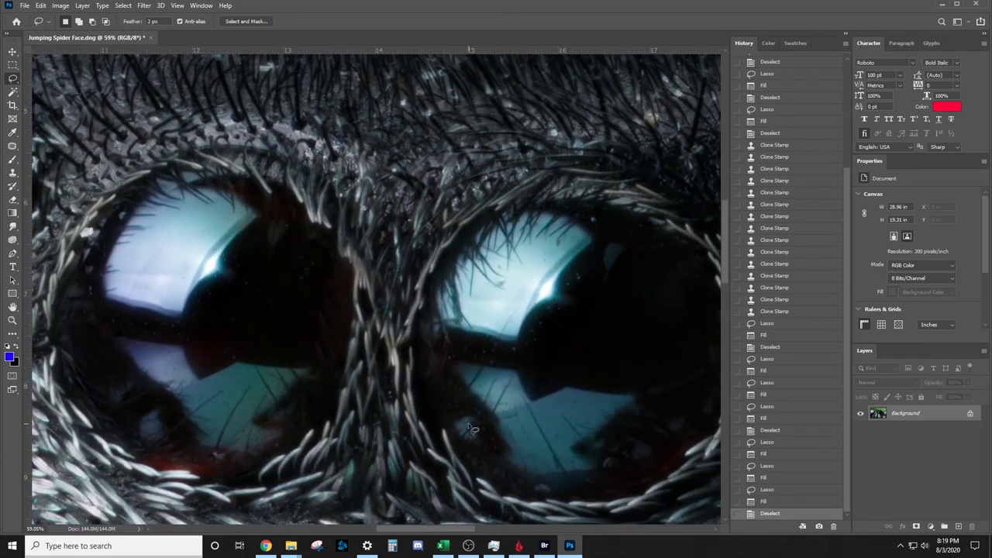
pyautogui.hotkey('ctrl', '0')
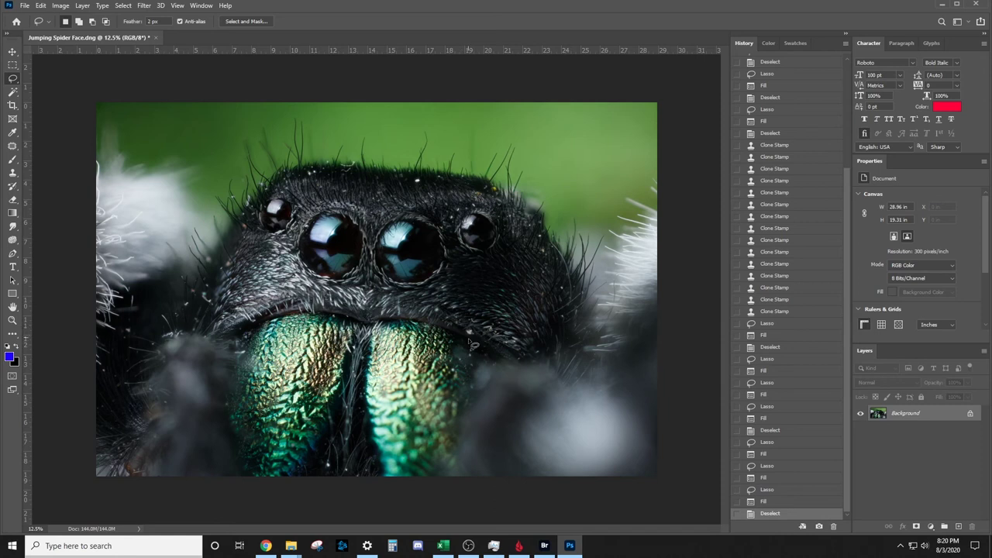
pyautogui.press('z')
pyautogui.moveTo(417, 181); pyautogui.dragTo(535, 185)
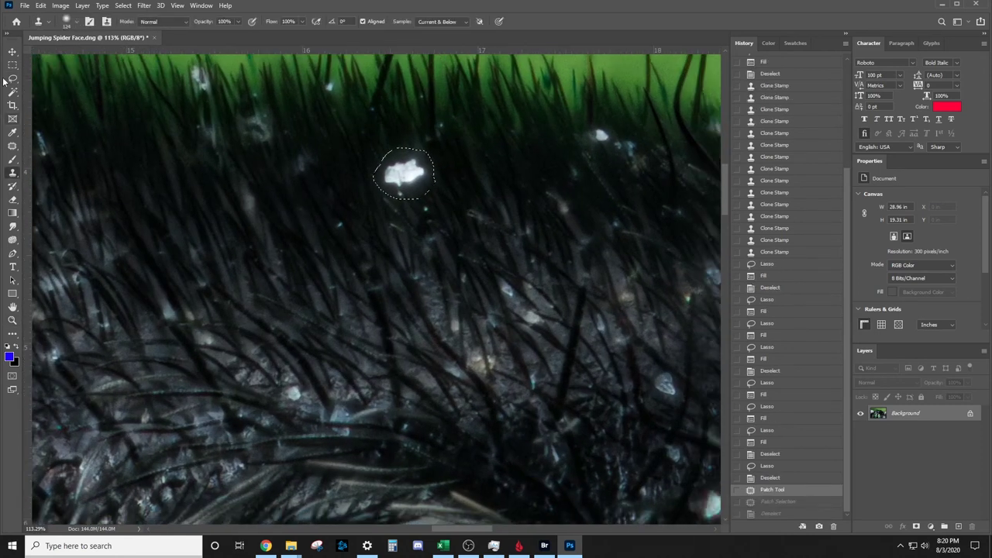
pyautogui.press('m')
pyautogui.click(11, 174)
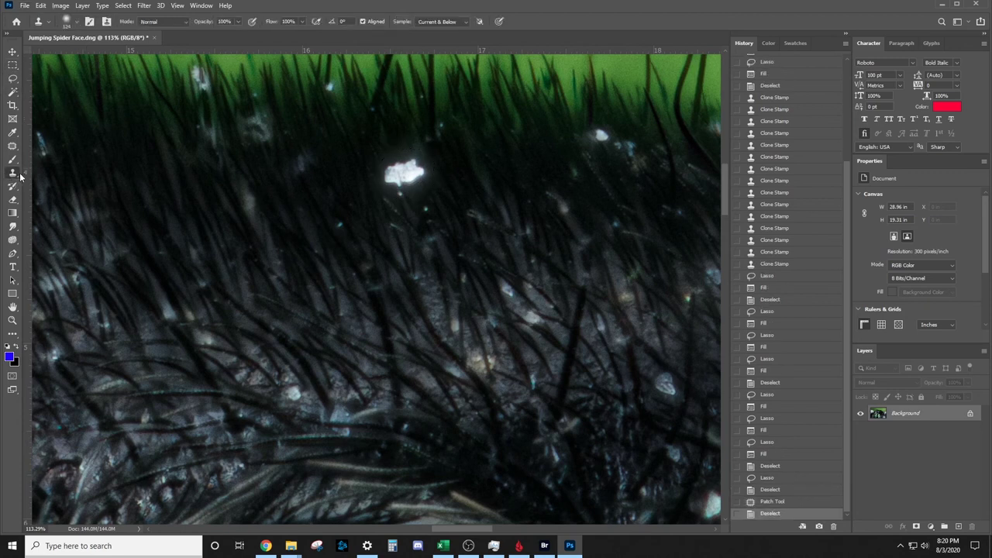
pyautogui.moveTo(399, 186)
pyautogui.mouseDown()
pyautogui.moveTo(403, 172)
pyautogui.moveTo(400, 181)
pyautogui.mouseUp()
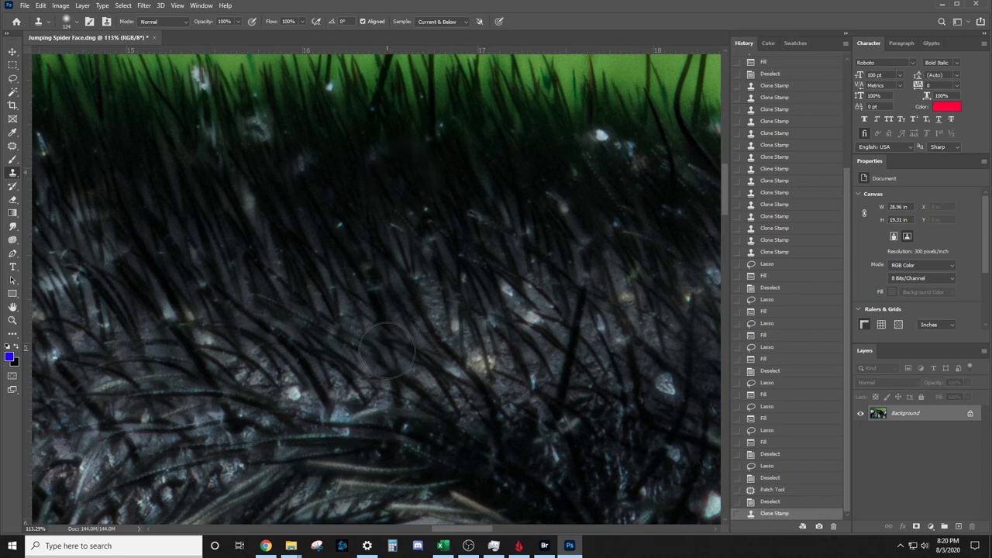
# Step: Cover the large white debris clump on the dark edge above the right green chelicera with surrounding texture using the Clone Stamp
pyautogui.moveTo(451, 439); pyautogui.dragTo(347, 180)
pyautogui.moveTo(474, 381); pyautogui.dragTo(395, 167)
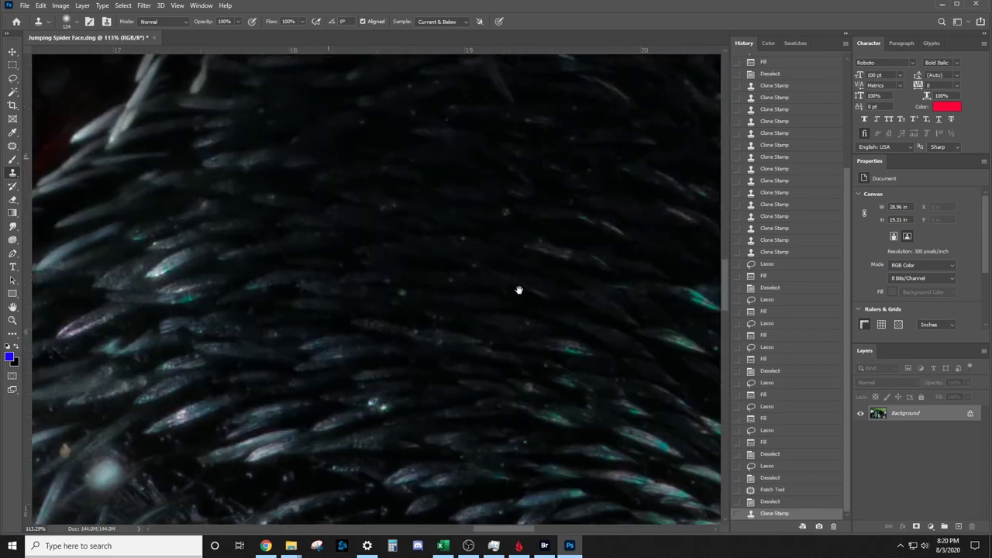
pyautogui.moveTo(533, 288); pyautogui.dragTo(442, 148)
pyautogui.moveTo(514, 377)
pyautogui.mouseDown()
pyautogui.moveTo(323, 290)
pyautogui.moveTo(496, 379)
pyautogui.mouseUp()
pyautogui.moveTo(414, 337); pyautogui.dragTo(439, 363)
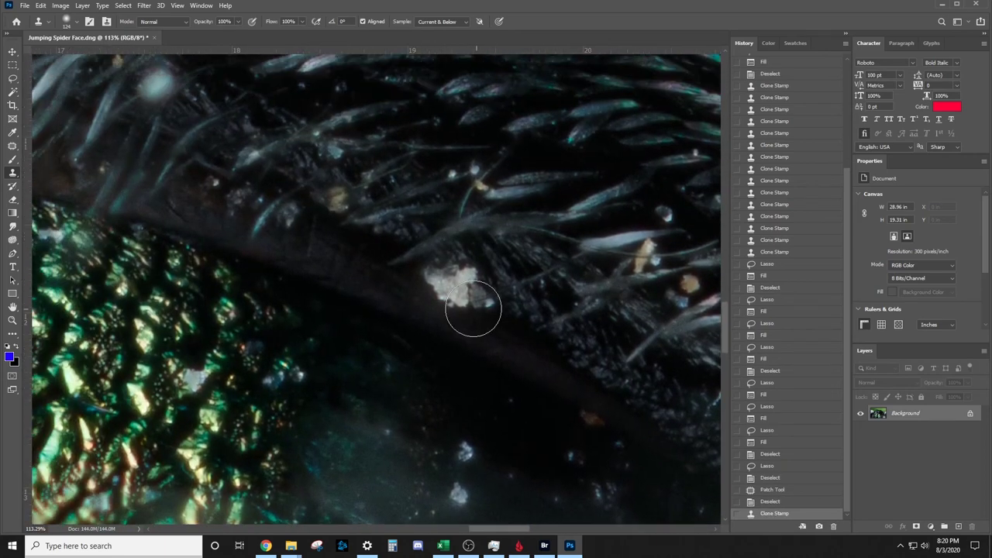
pyautogui.click(14, 79)
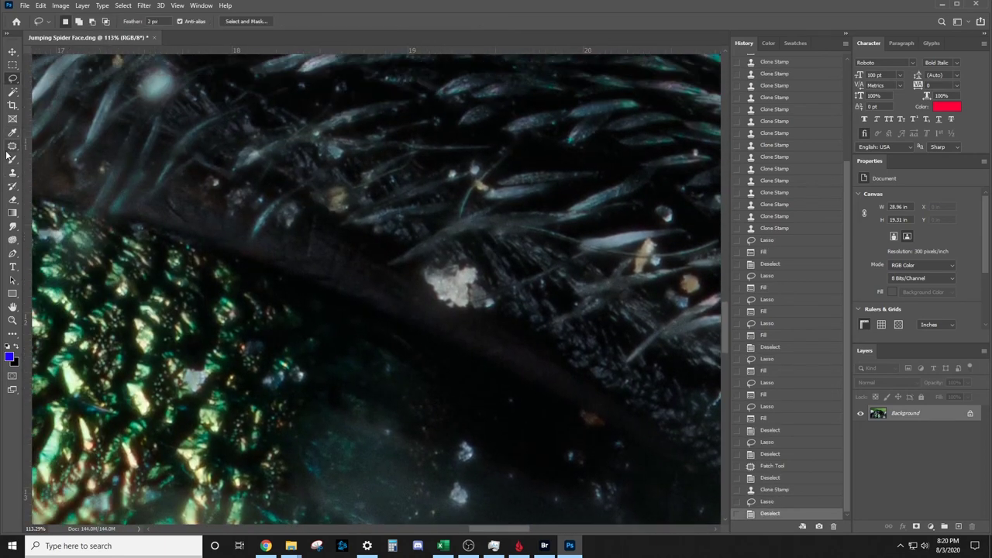
pyautogui.click(14, 146)
pyautogui.click(12, 172)
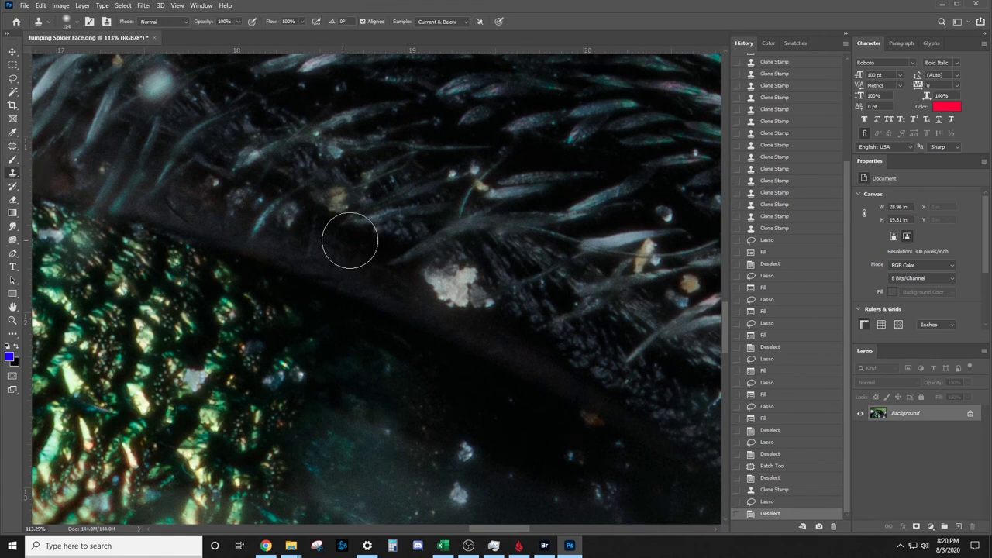
pyautogui.click(485, 292)
pyautogui.click(450, 284)
pyautogui.click(517, 317)
pyautogui.click(511, 316)
pyautogui.click(512, 317)
pyautogui.moveTo(254, 133); pyautogui.dragTo(327, 241)
pyautogui.click(327, 240)
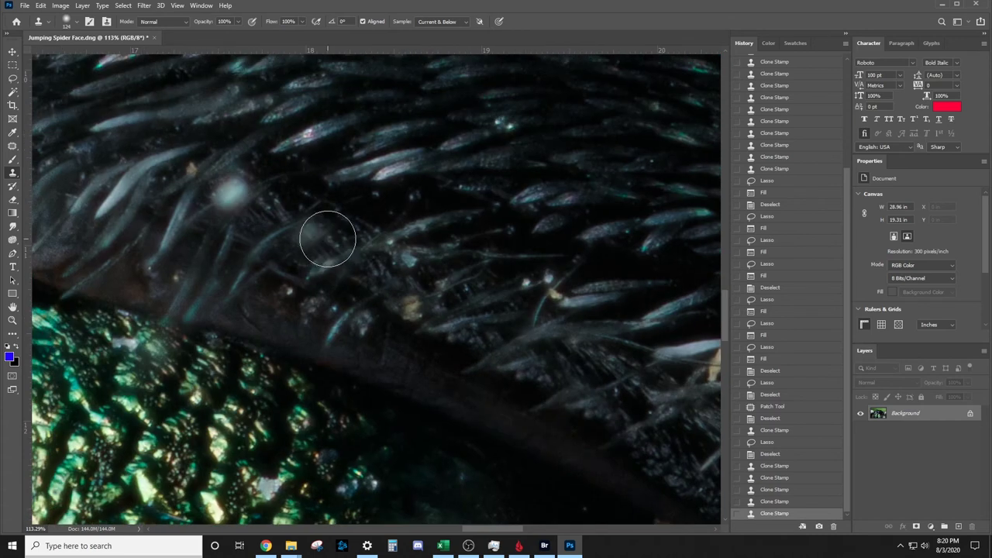
# Step: Clone neighbouring hair tips over the pinkish spot and the two curved white fibres along the top edge of the head
pyautogui.hotkey('ctrl', '0')
pyautogui.hotkey('ctrl', '-')
pyautogui.hotkey('ctrl', '-')
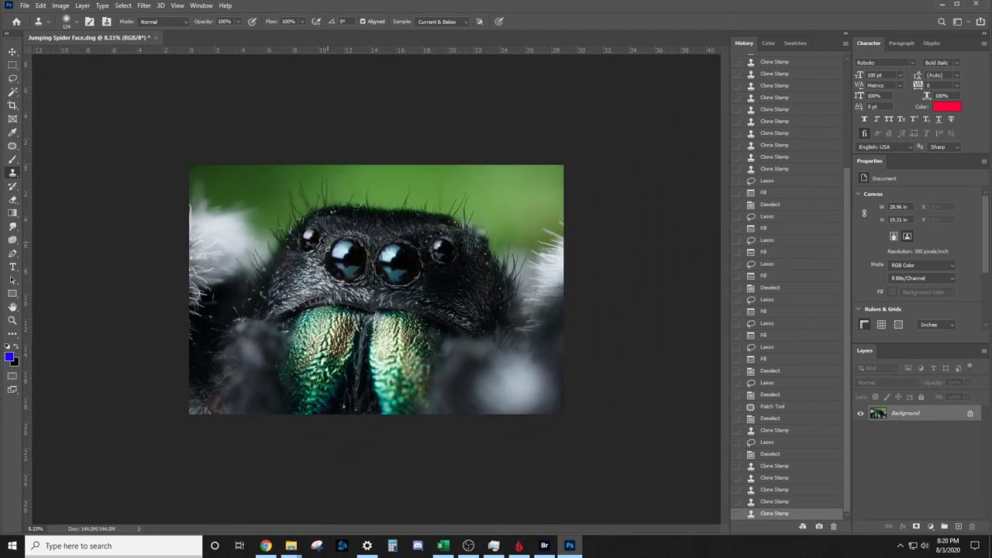
pyautogui.press('z')
pyautogui.moveTo(356, 215); pyautogui.dragTo(418, 253)
pyautogui.moveTo(417, 254); pyautogui.dragTo(422, 274)
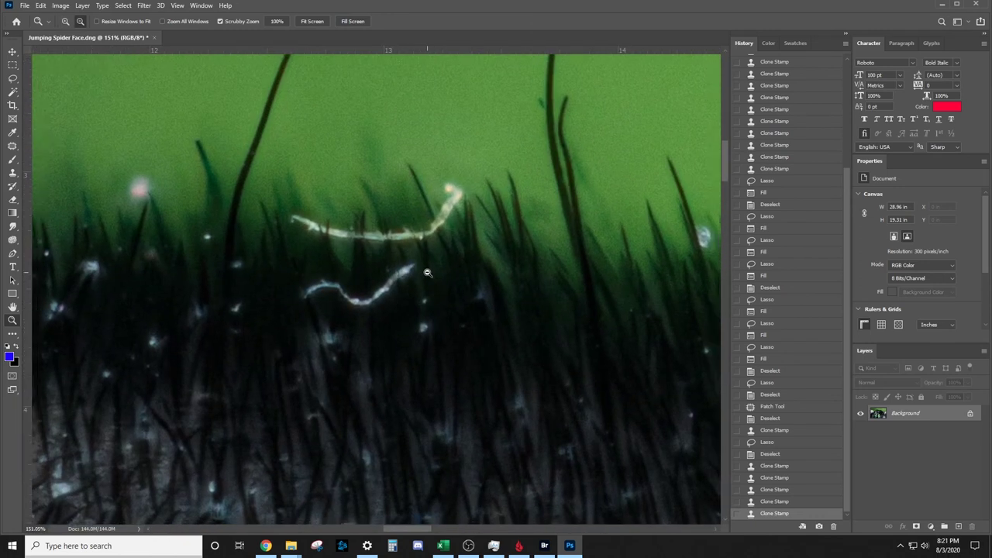
pyautogui.keyDown('alt'); pyautogui.click(428, 276); pyautogui.keyUp('alt')
pyautogui.click(12, 174)
pyautogui.moveTo(483, 308)
pyautogui.mouseDown()
pyautogui.moveTo(390, 308)
pyautogui.moveTo(429, 298)
pyautogui.mouseUp()
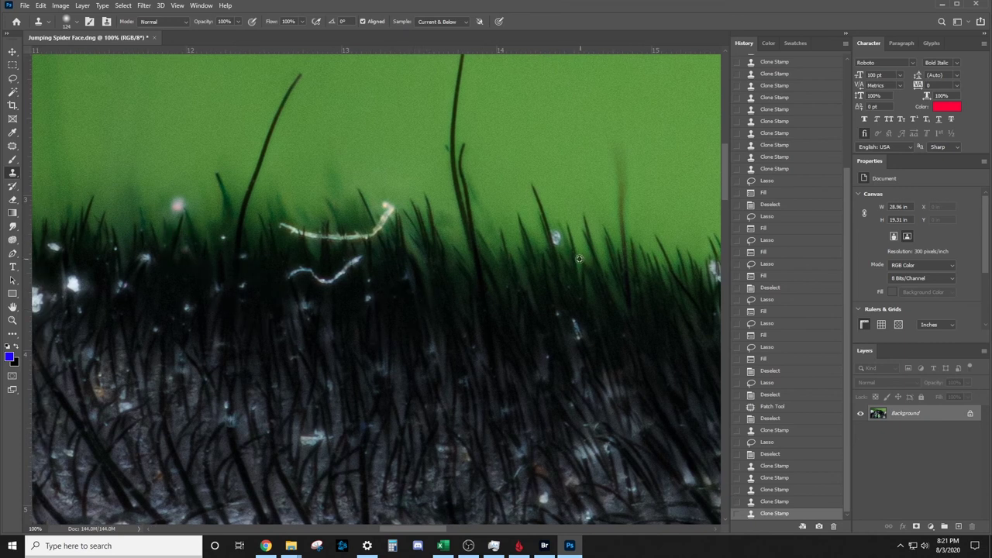
pyautogui.keyDown('alt'); pyautogui.click(87, 226); pyautogui.keyUp('alt')
pyautogui.moveTo(176, 214); pyautogui.dragTo(175, 237)
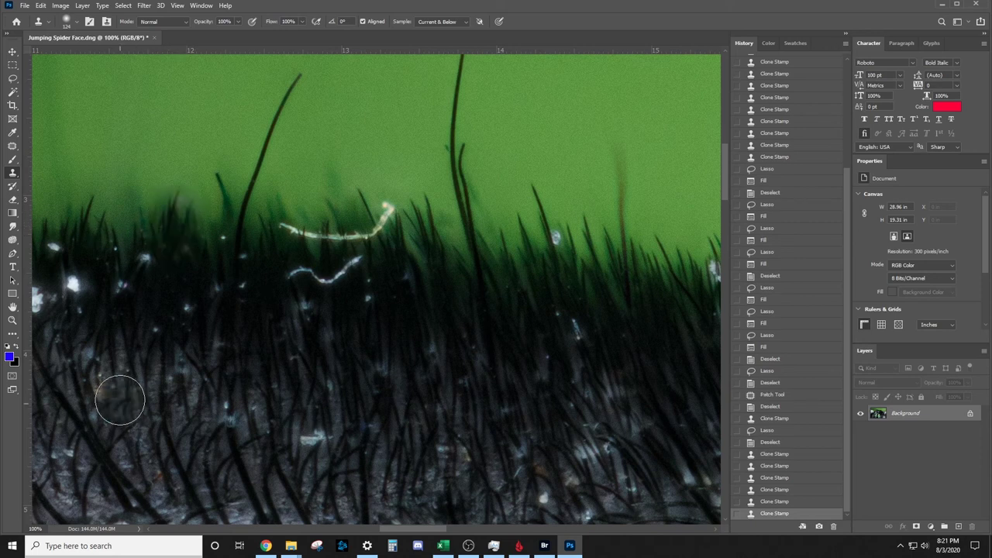
pyautogui.keyDown('alt'); pyautogui.click(88, 241); pyautogui.keyUp('alt')
pyautogui.moveTo(287, 237)
pyautogui.mouseDown()
pyautogui.moveTo(361, 244)
pyautogui.moveTo(381, 222)
pyautogui.moveTo(357, 259)
pyautogui.moveTo(308, 277)
pyautogui.mouseUp()
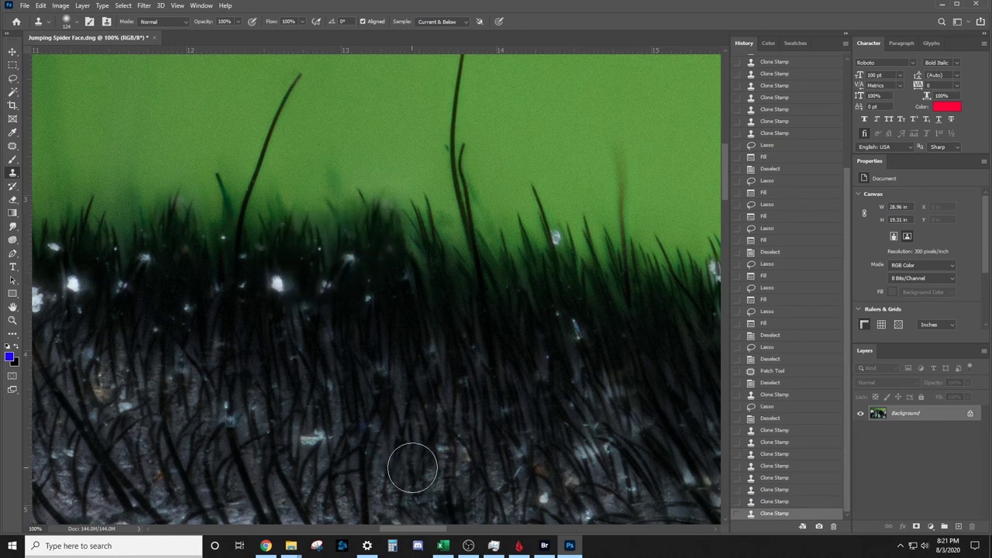
# Step: Remove the bright white spot below the middle hair tips on top of the head with a lasso selection and Content-Aware Fill
pyautogui.moveTo(331, 385); pyautogui.dragTo(453, 358)
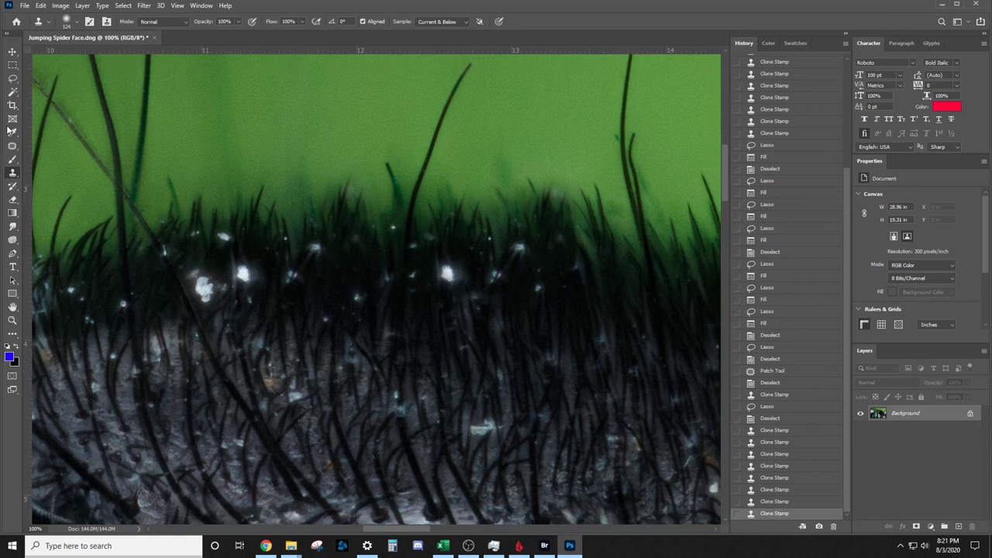
pyautogui.click(13, 78)
pyautogui.moveTo(465, 293); pyautogui.dragTo(462, 291)
pyautogui.hotkey('shift', 'F5')
pyautogui.press('Return')
pyautogui.hotkey('ctrl', 'd')
# Step: Remove the two bright white spots beside the long diagonal hair with lasso selections and Content-Aware Fill, and clear the selection
pyautogui.moveTo(254, 314); pyautogui.dragTo(250, 307)
pyautogui.hotkey('shift', 'F5')
pyautogui.press('Return')
pyautogui.moveTo(208, 314); pyautogui.dragTo(225, 311)
pyautogui.hotkey('shift', 'F5')
pyautogui.press('Return')
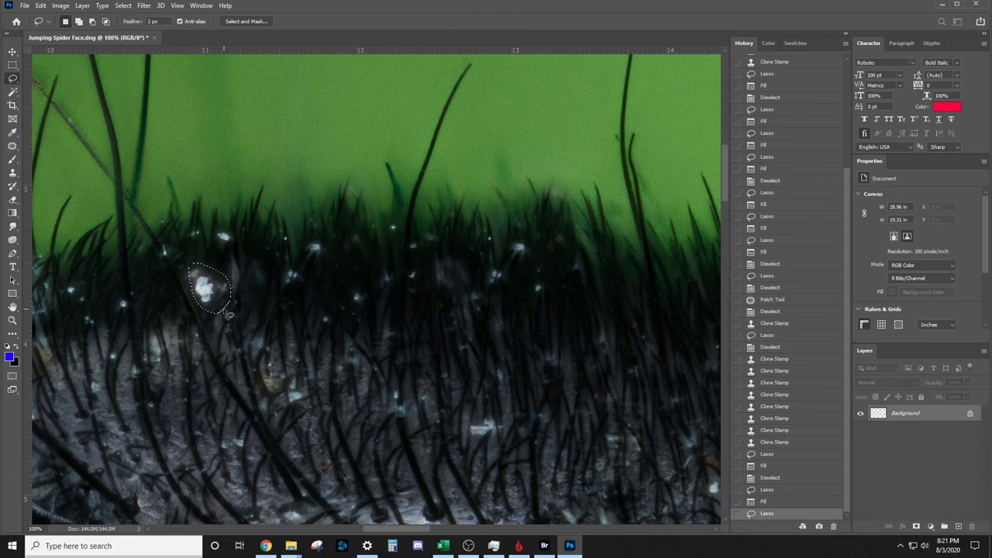
pyautogui.hotkey('ctrl', 'd')
# Step: Remove the pale fleck lower in the head hair with a lasso selection and Content-Aware Fill, and clear the selection
pyautogui.moveTo(470, 358); pyautogui.dragTo(358, 283)
pyautogui.moveTo(402, 357)
pyautogui.mouseDown()
pyautogui.moveTo(353, 344)
pyautogui.moveTo(355, 353)
pyautogui.mouseUp()
pyautogui.hotkey('shift', 'F5')
pyautogui.press('Return')
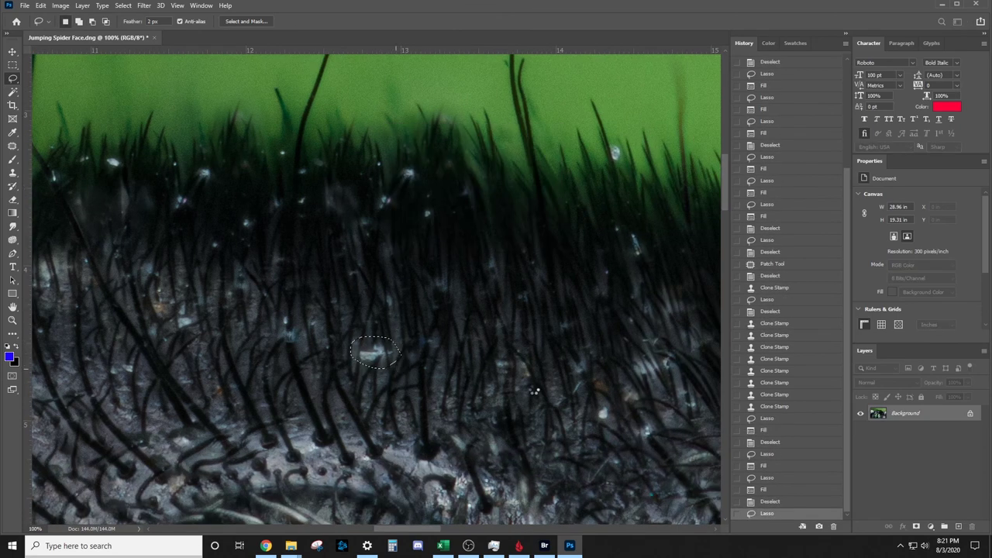
pyautogui.hotkey('ctrl', 'd')
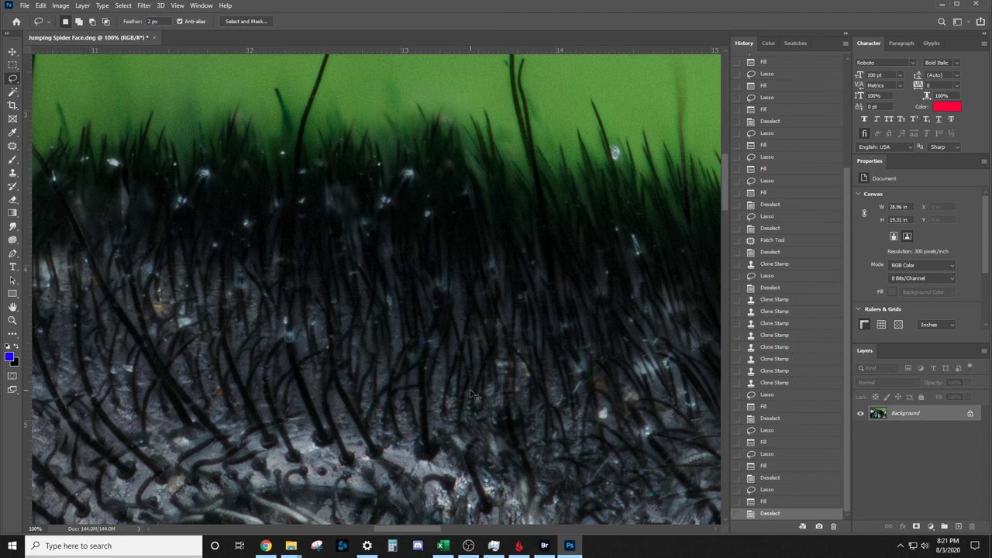
# Step: Crop the whole image slightly tighter at the 2:3 (4:6) ratio, adjusting the framing with a second crop
pyautogui.scroll(-7, 470, 395)
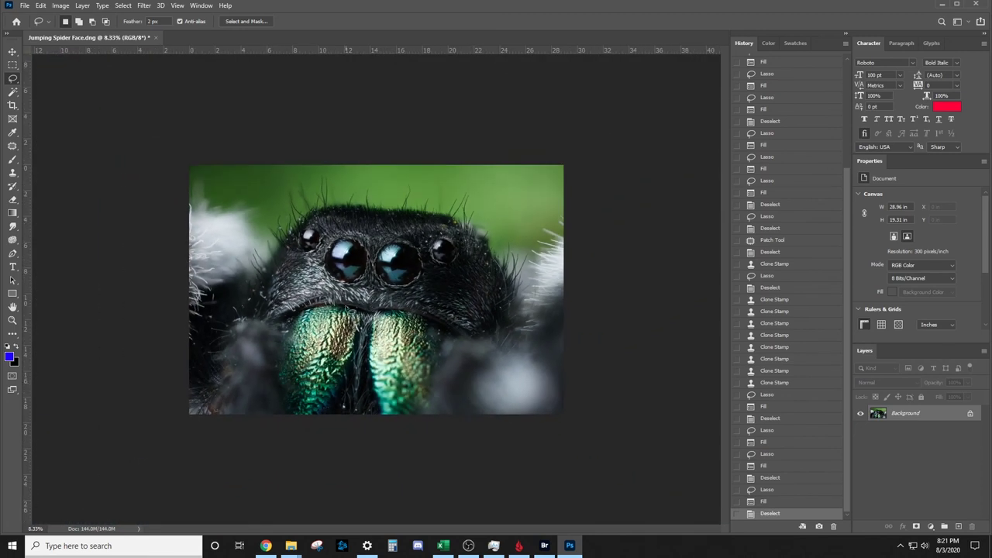
pyautogui.click(13, 106)
pyautogui.moveTo(190, 416); pyautogui.dragTo(193, 415)
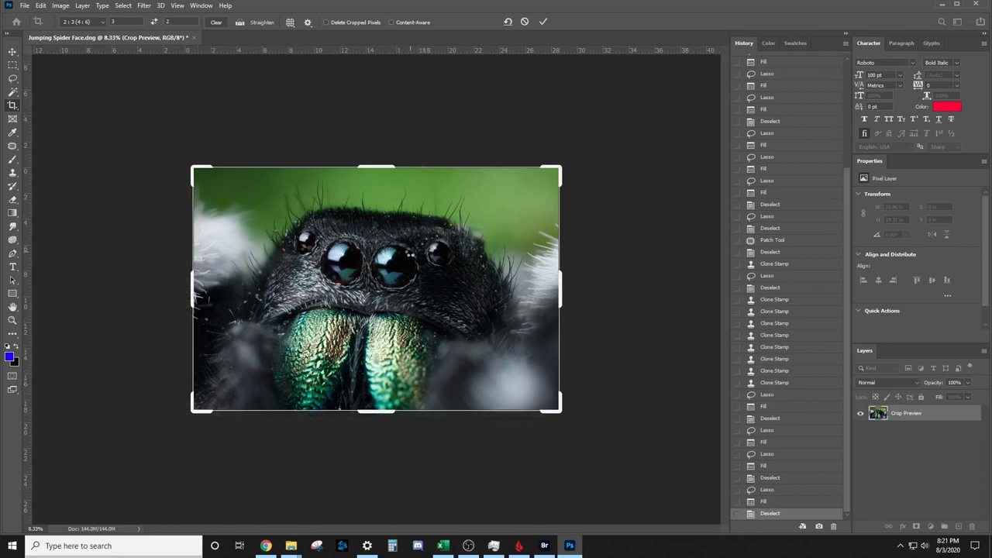
pyautogui.press('Return')
pyautogui.click(469, 360)
pyautogui.moveTo(468, 360); pyautogui.dragTo(466, 358)
pyautogui.press('Return')
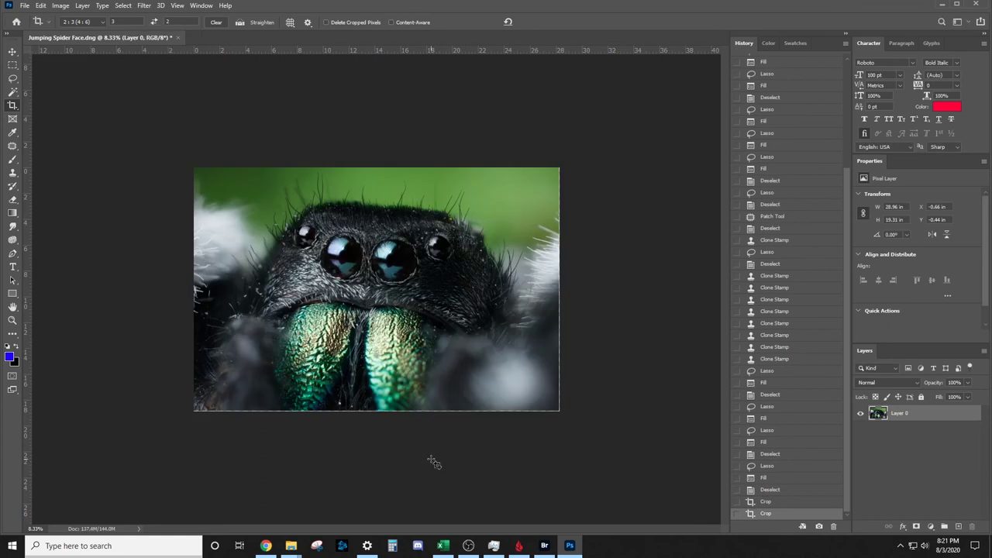